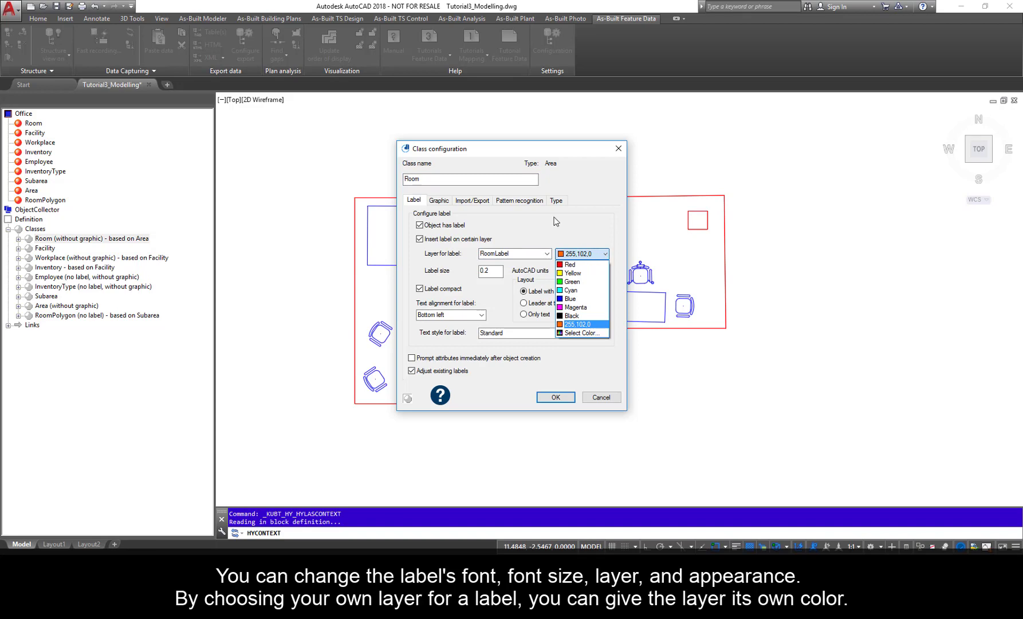
Configure the Room class label with color 255,102,0, Label compact and the Label with frame layout, and apply the class configuration
left_click(555, 218)
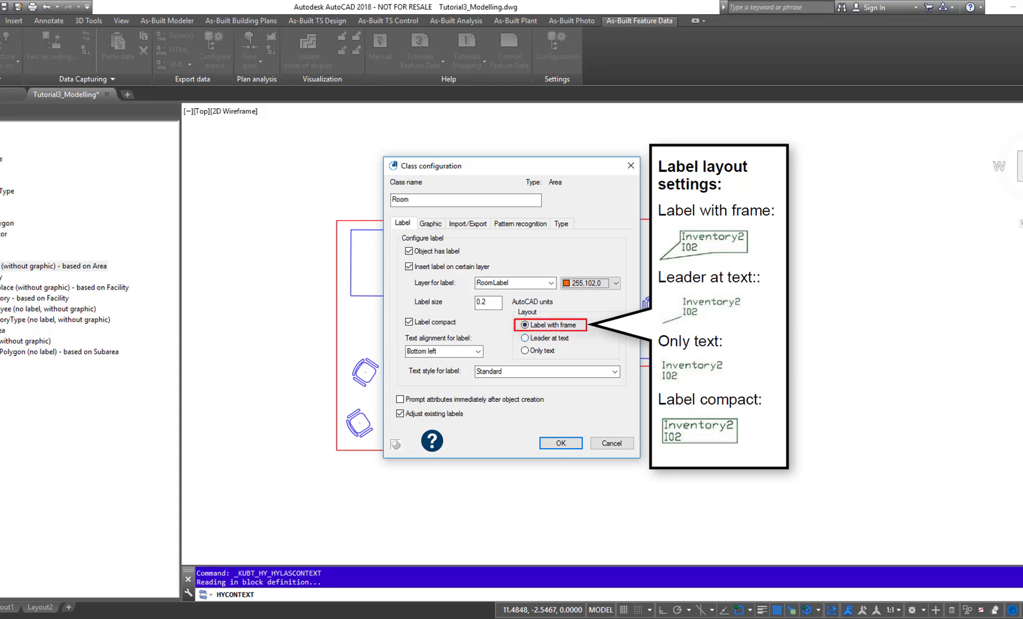
left_click(525, 338)
left_click(525, 350)
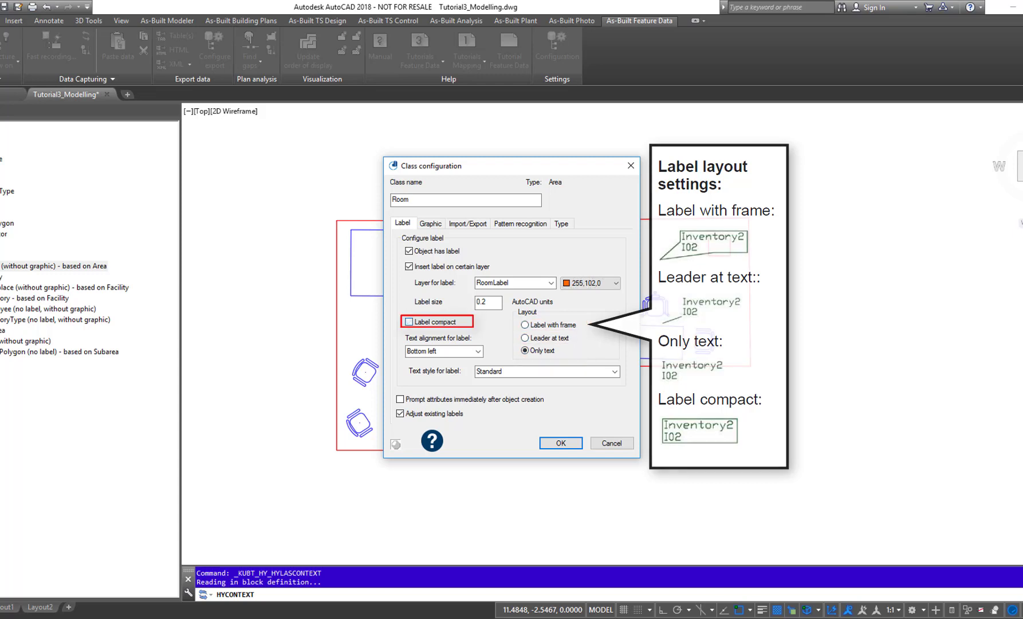
left_click(525, 324)
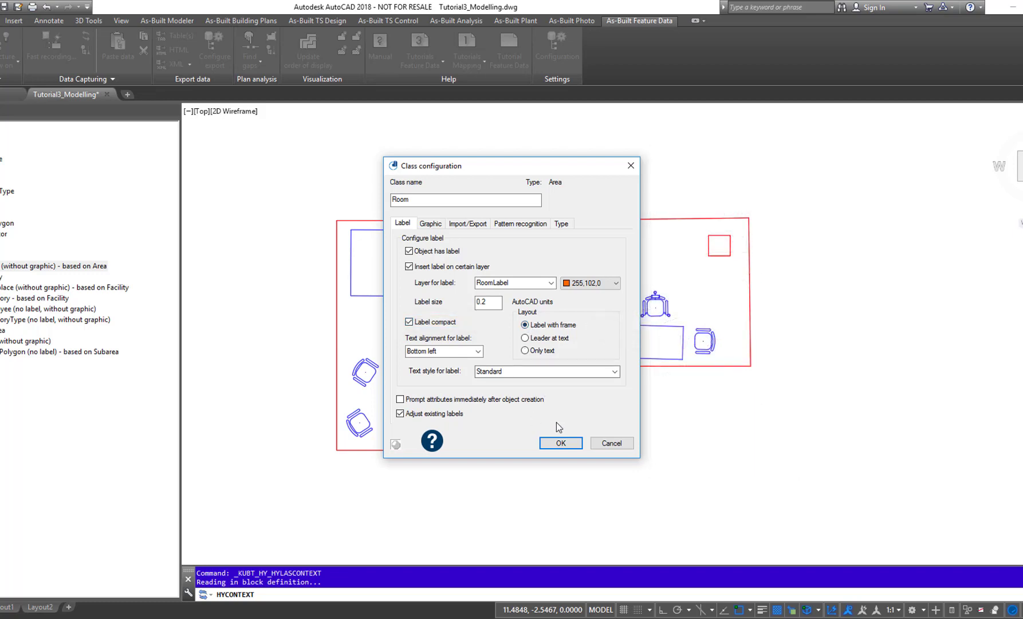
left_click(561, 443)
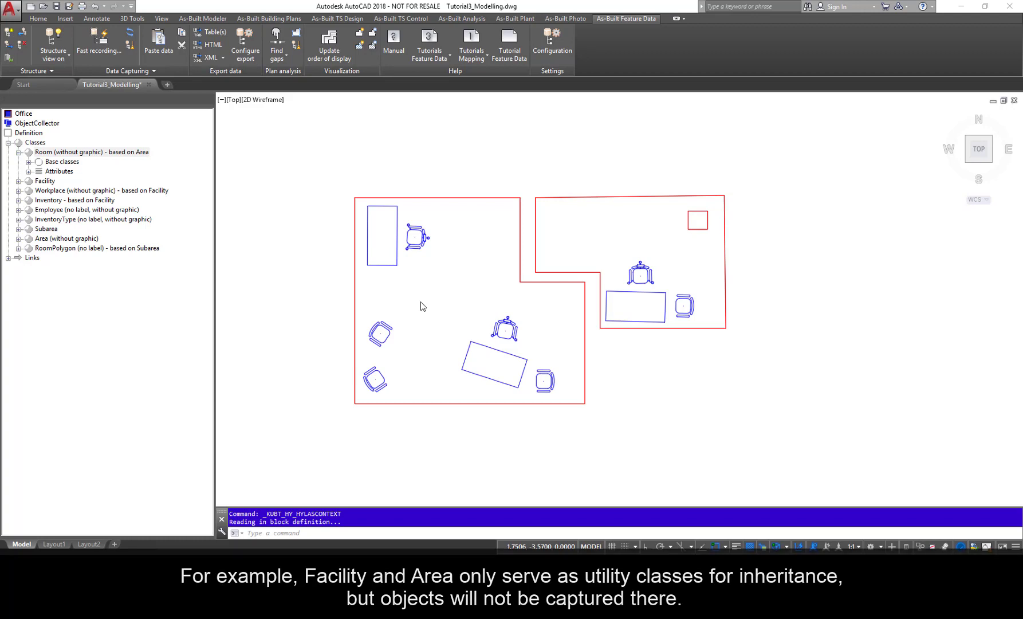
Hide the classes Facility, RoomPolygon, Area and Subarea in the class sorting and visibility settings
left_click(35, 142)
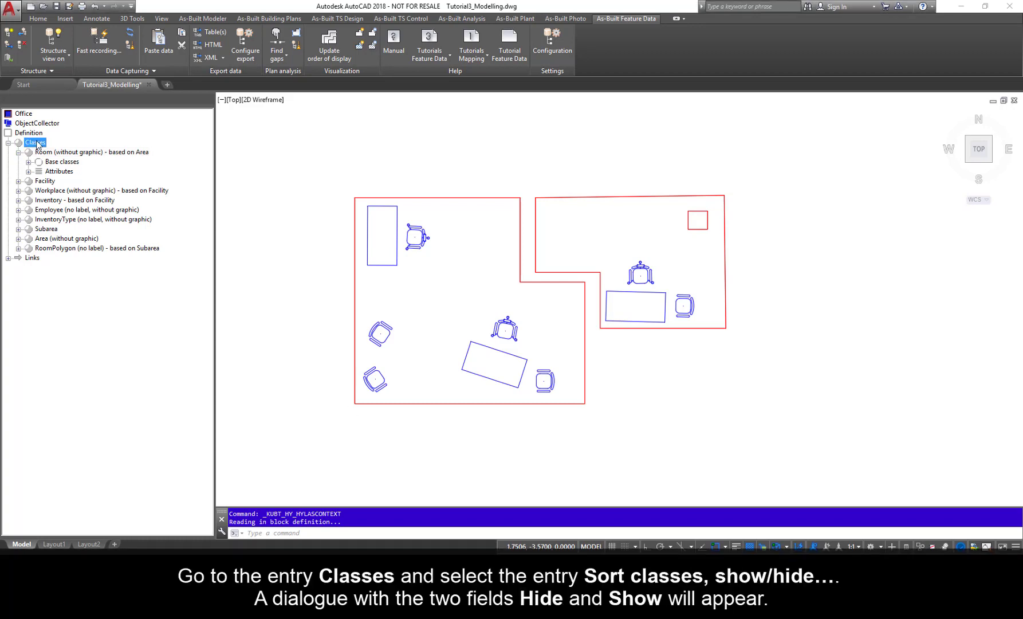
right_click(38, 145)
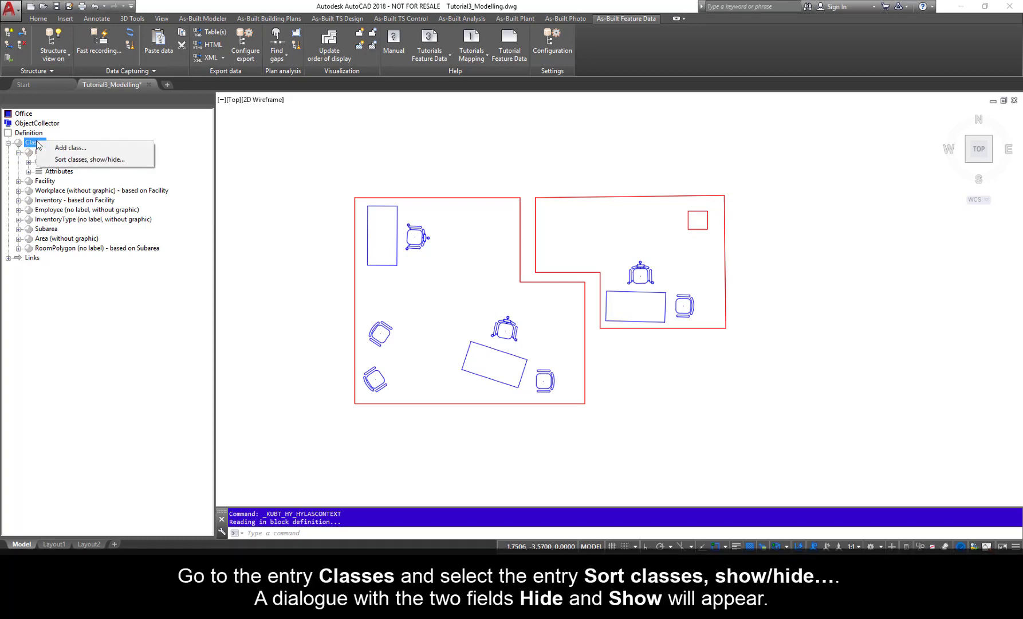
left_click(73, 160)
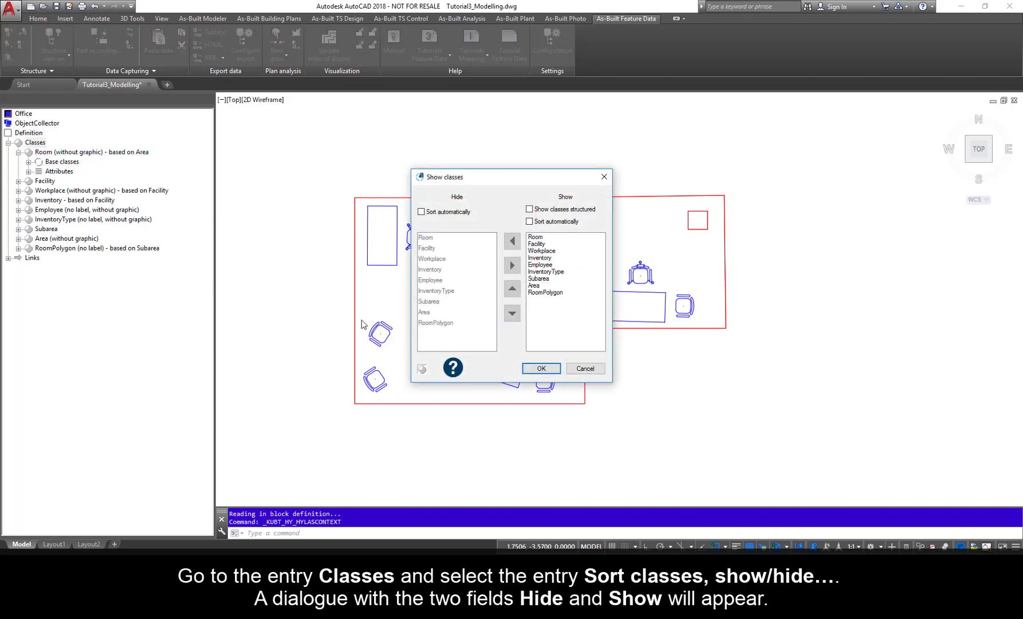
left_click(540, 244)
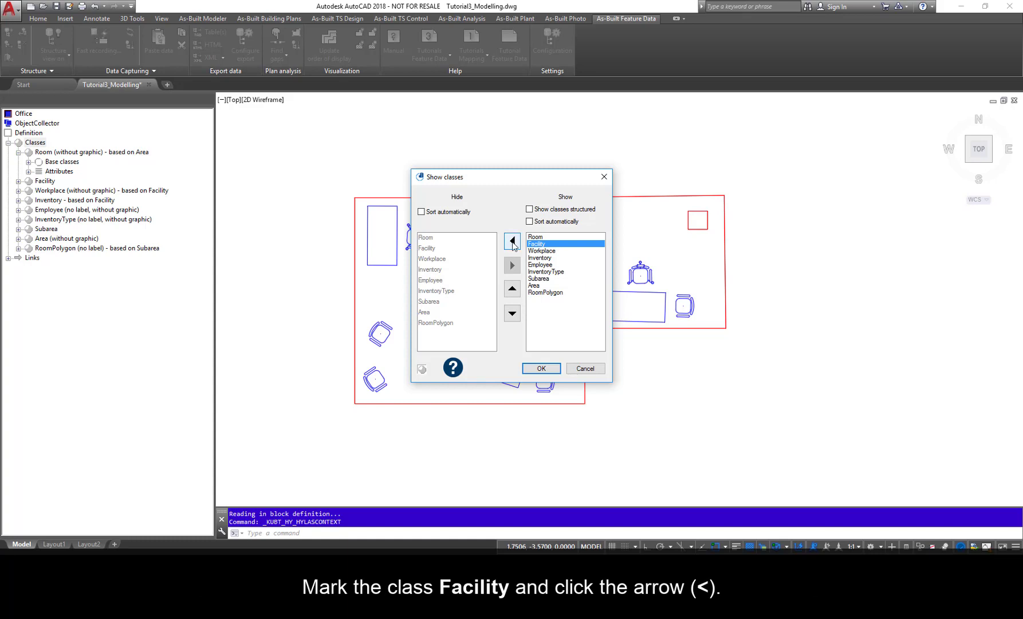
left_click(513, 243)
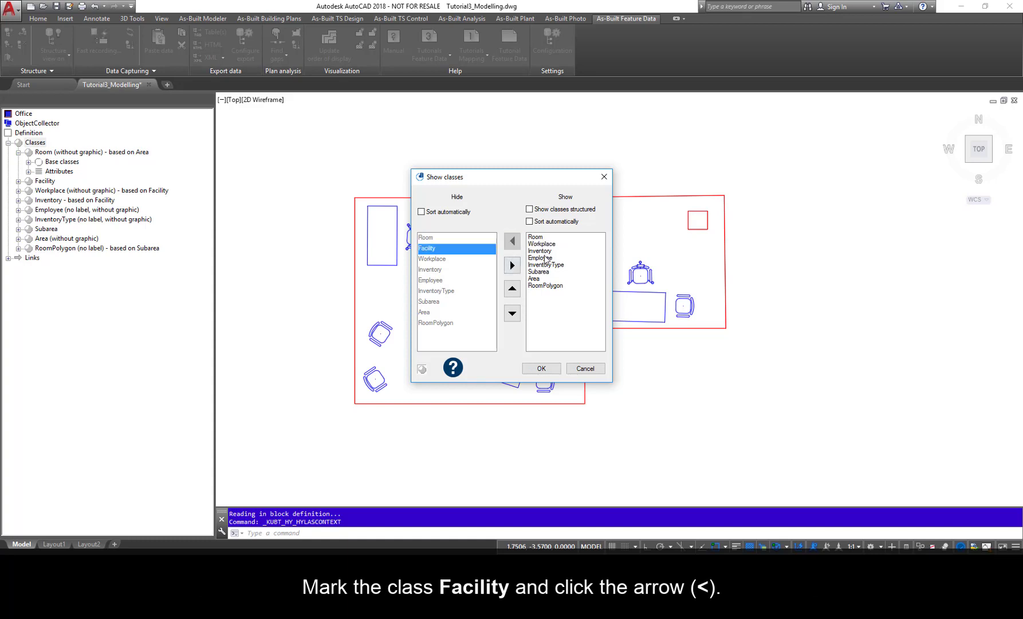
left_click(541, 285)
left_click(513, 241)
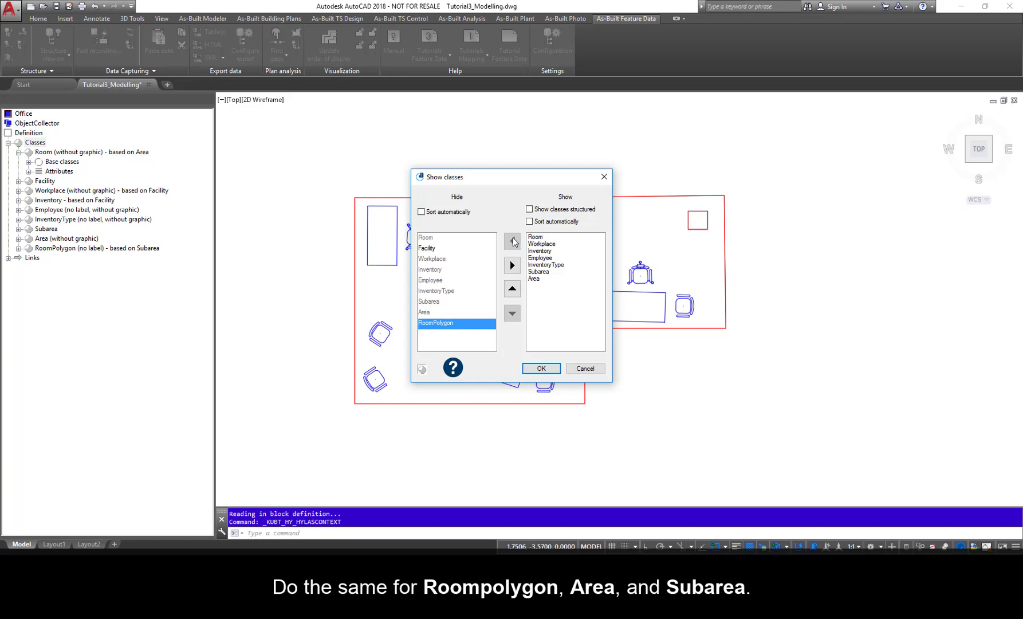
left_click(538, 279)
left_click(513, 241)
left_click(539, 272)
left_click(513, 241)
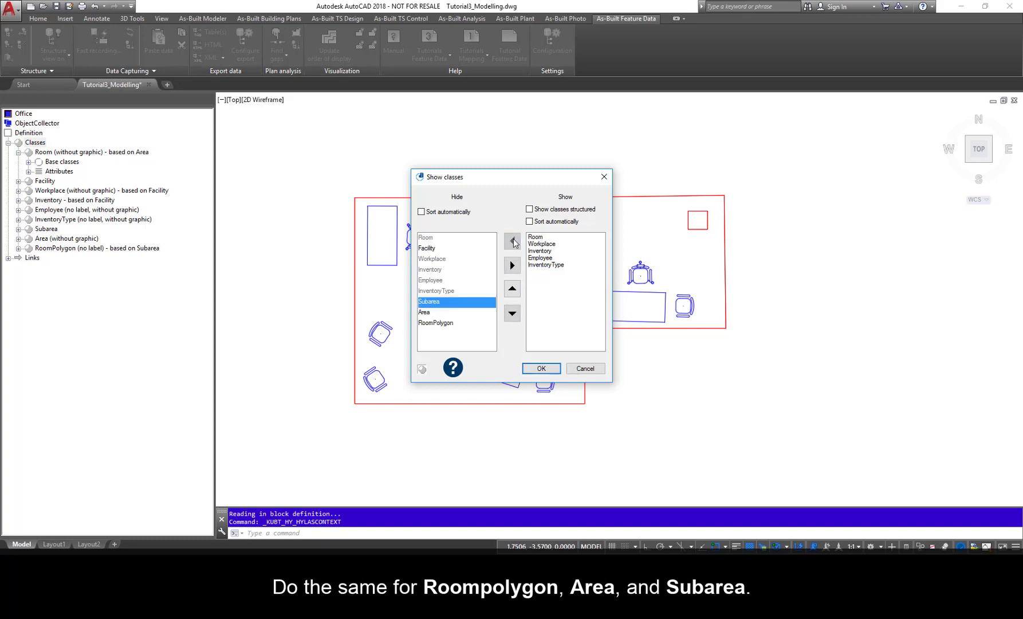
Move the Employee class up one place among the shown classes and back down, and apply the class display settings
left_click(543, 258)
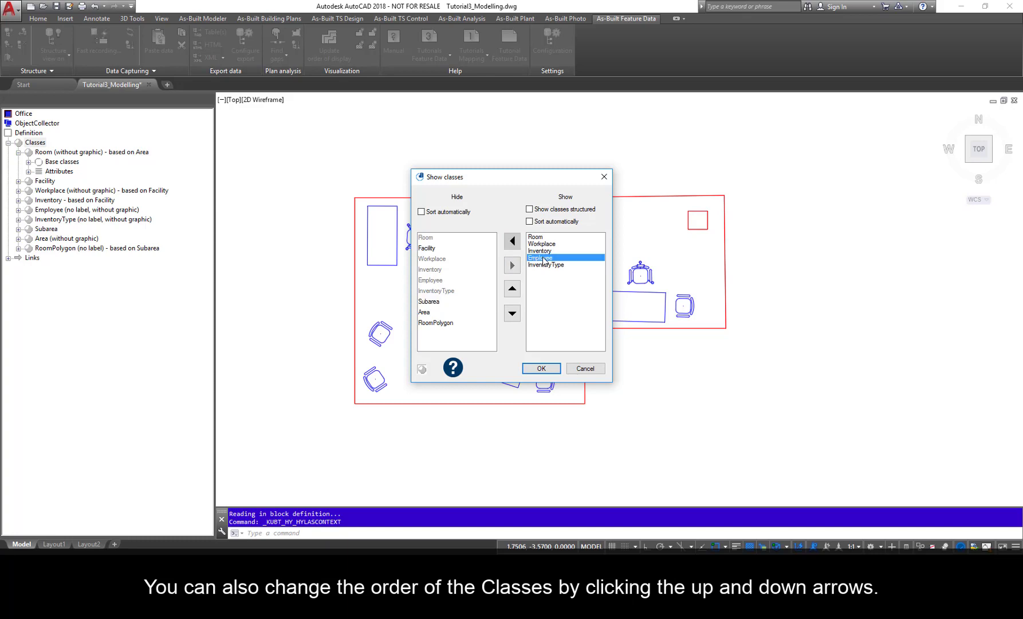
left_click(512, 290)
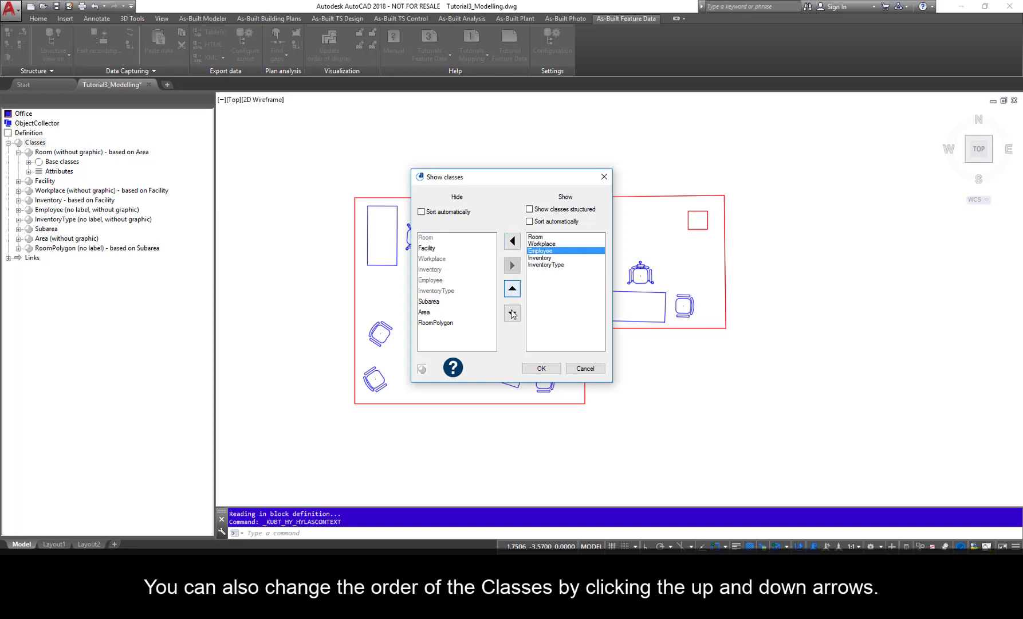
left_click(512, 313)
left_click(541, 369)
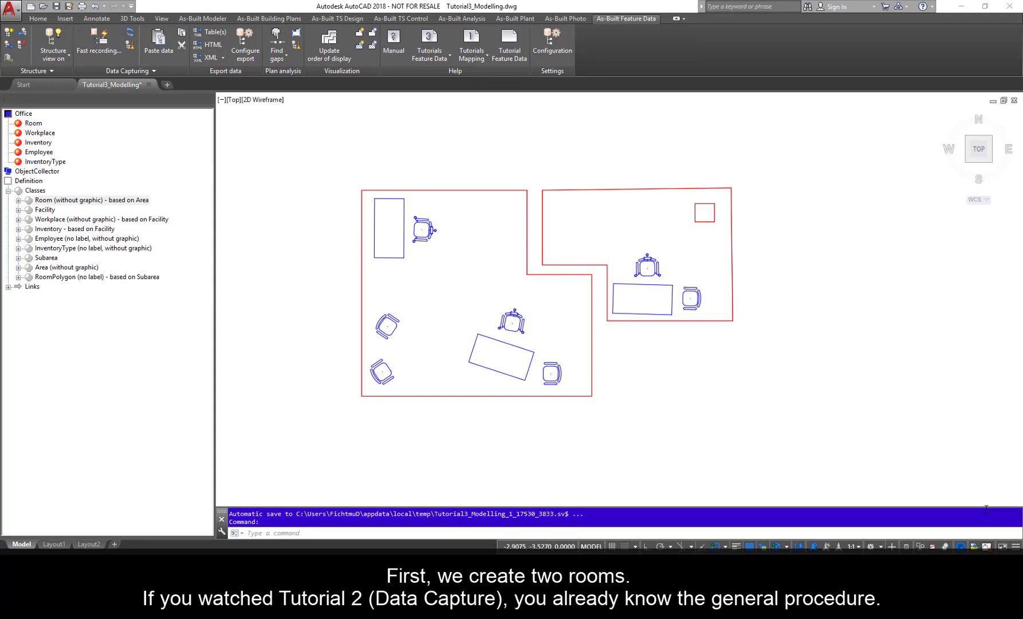
Add a Room object from an inner point of the larger left-hand room and place its label near the room's middle
left_click(33, 123)
right_click(33, 123)
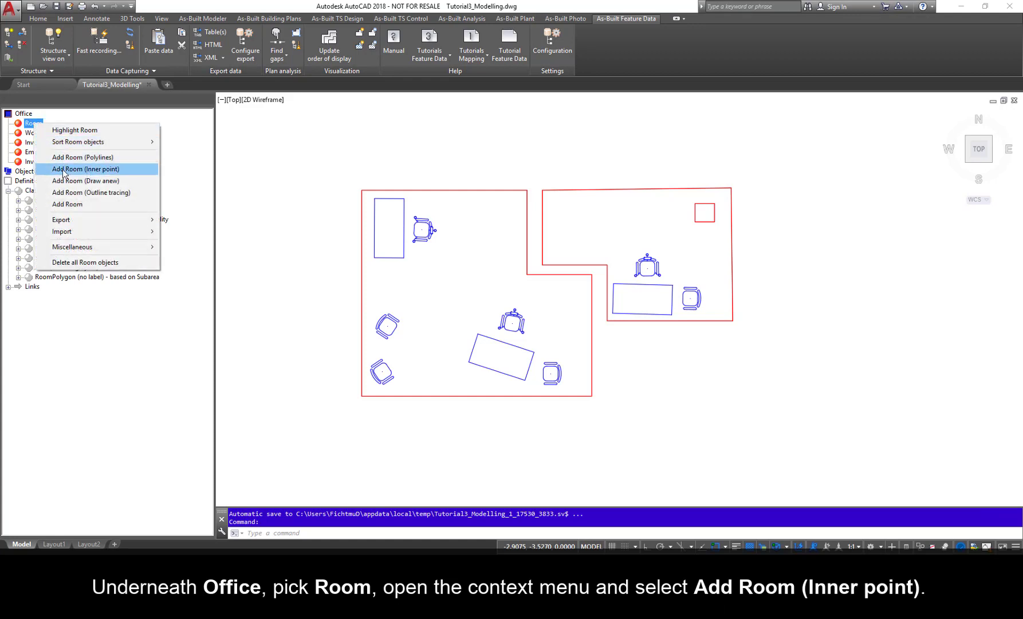
left_click(86, 169)
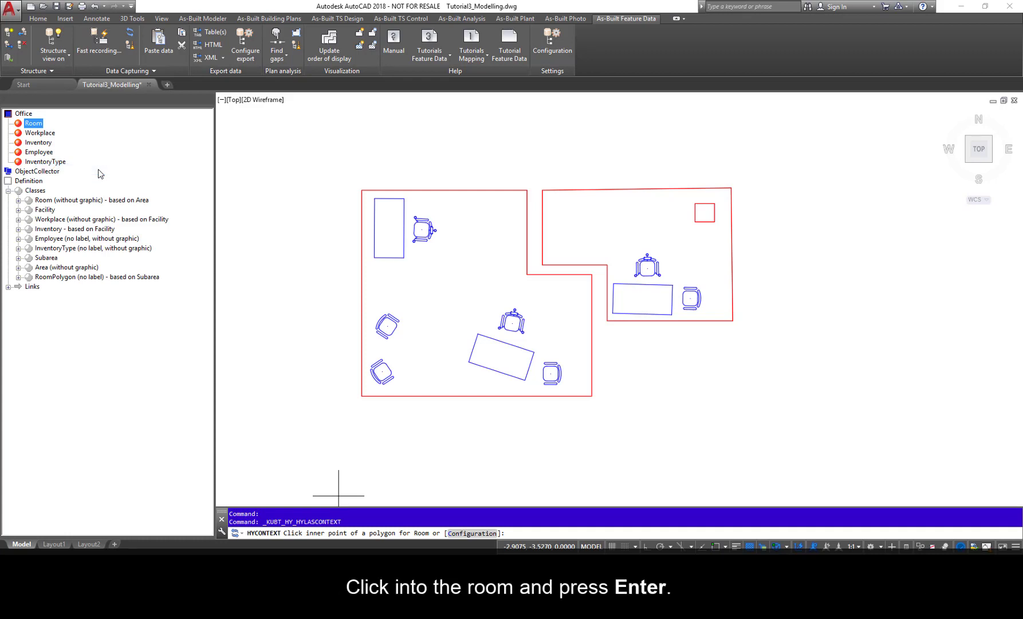
left_click(457, 286)
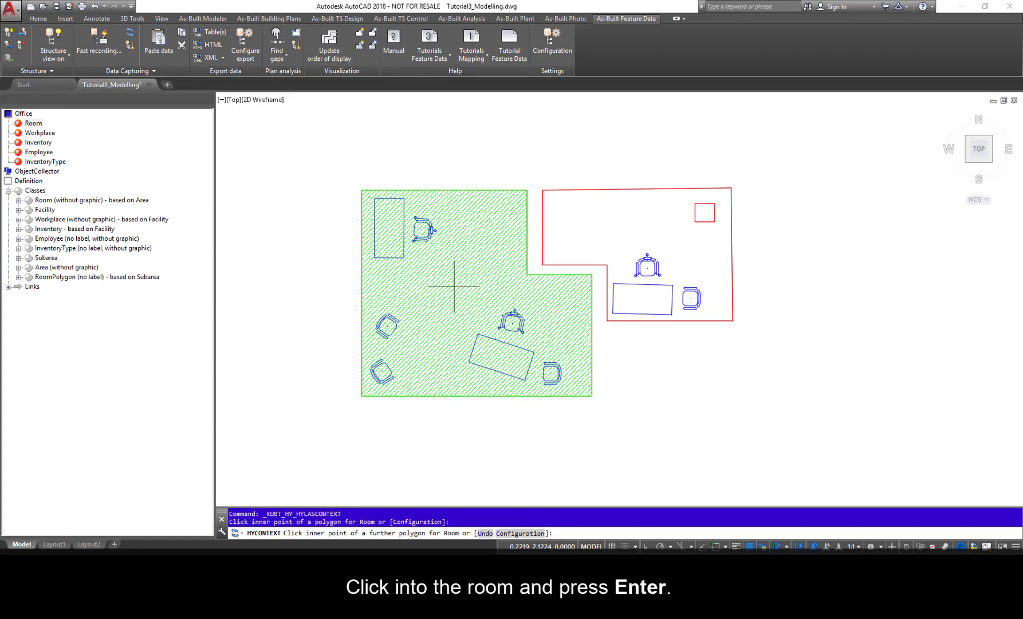
key("Return")
left_click(467, 294)
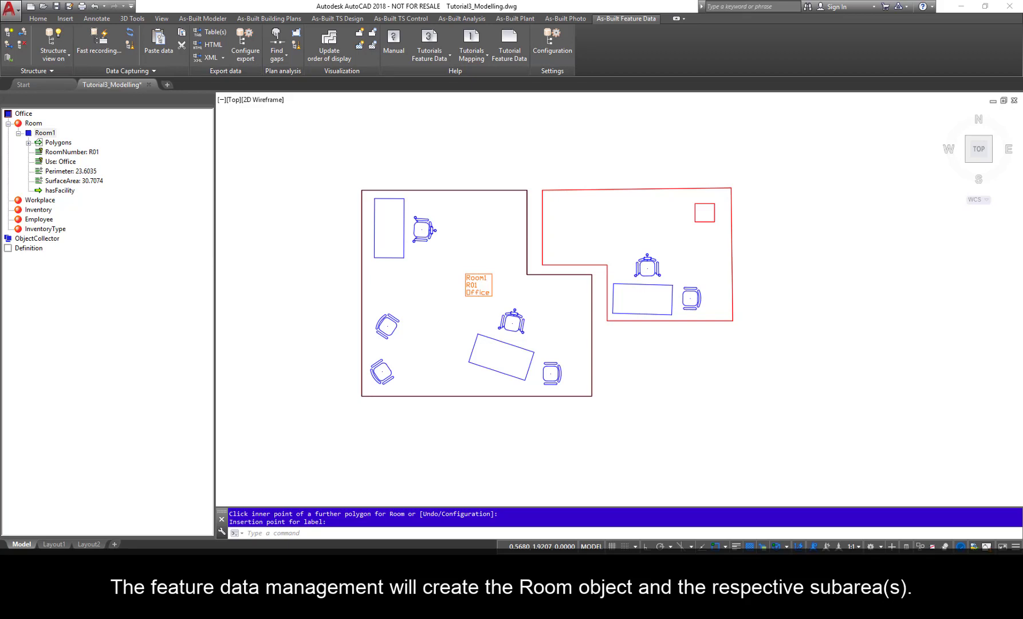
Add a second Room object from an inner point of the right-hand room with Detect islands disabled, and place its label below the column
right_click(32, 122)
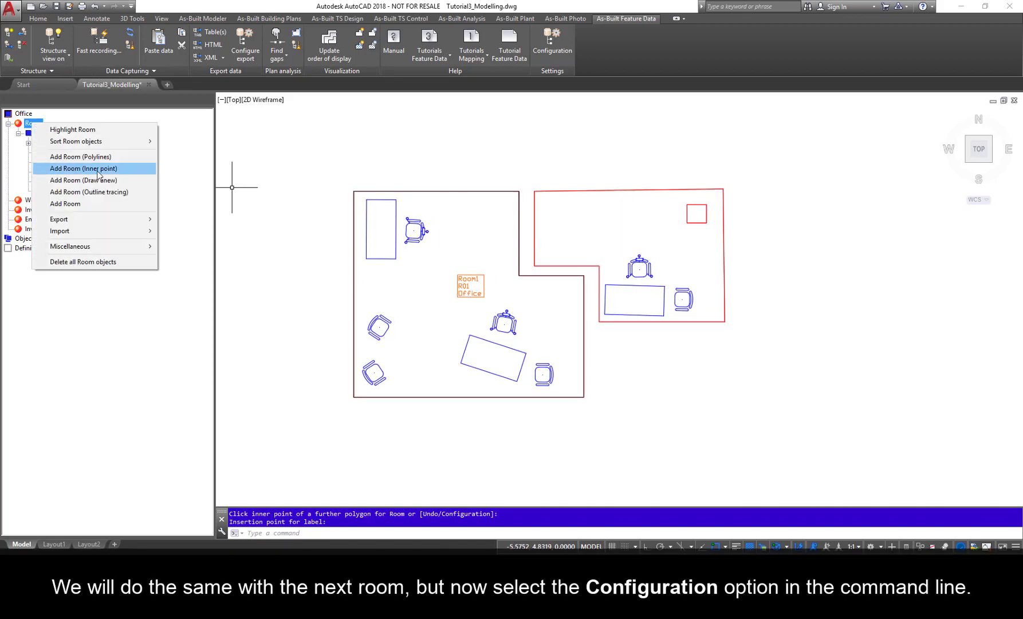
left_click(98, 169)
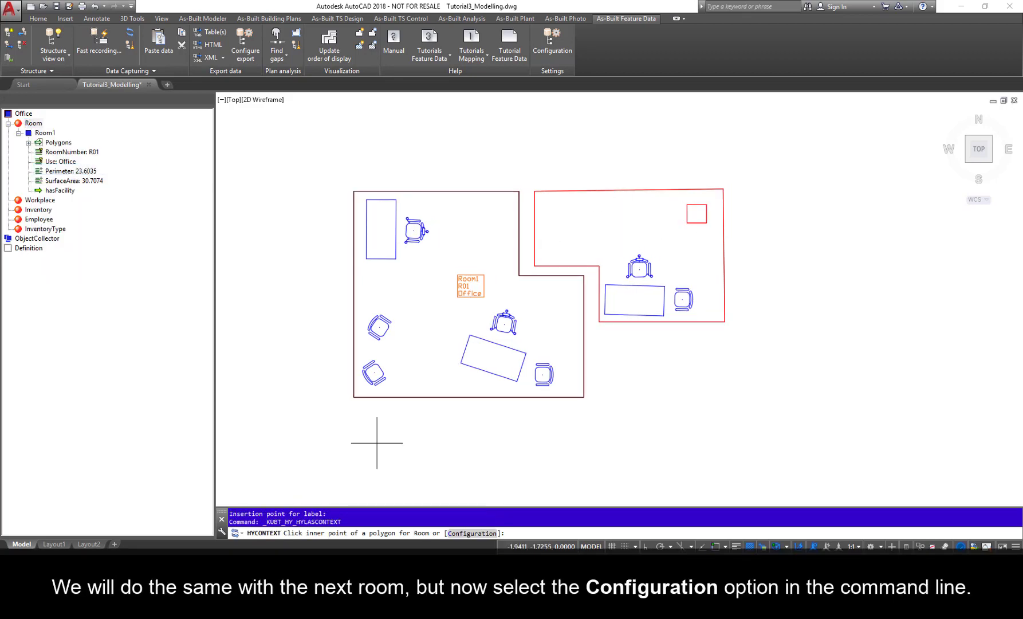
left_click(471, 534)
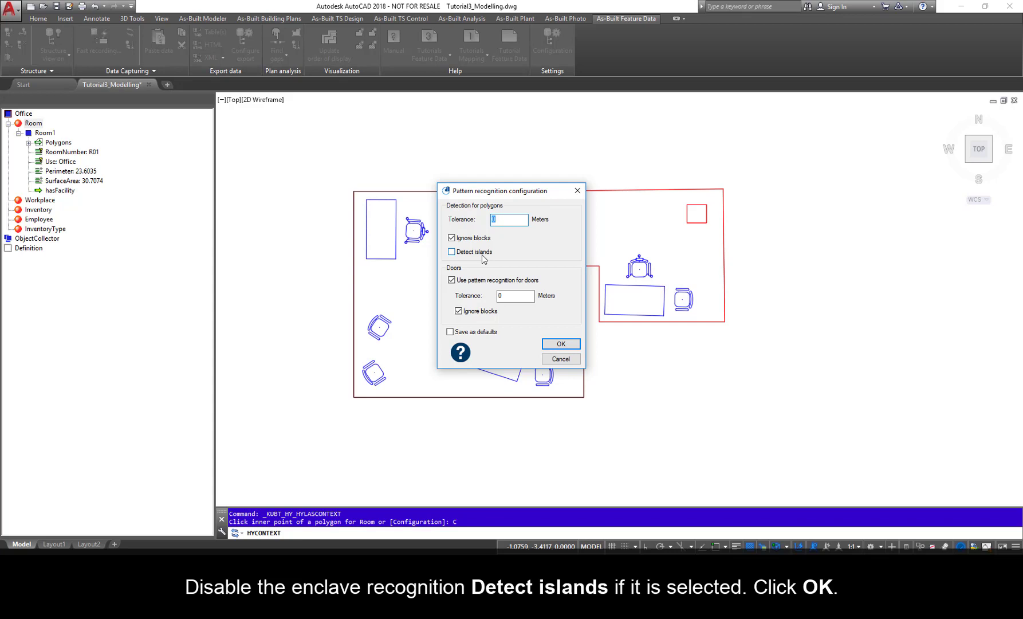
left_click(561, 344)
left_click(654, 238)
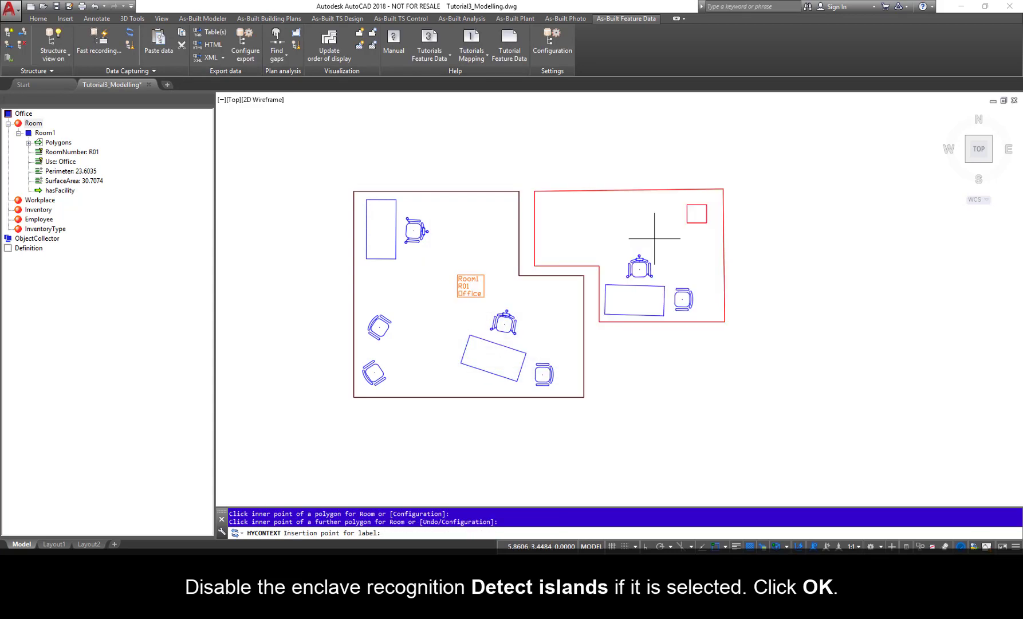
left_click(654, 238)
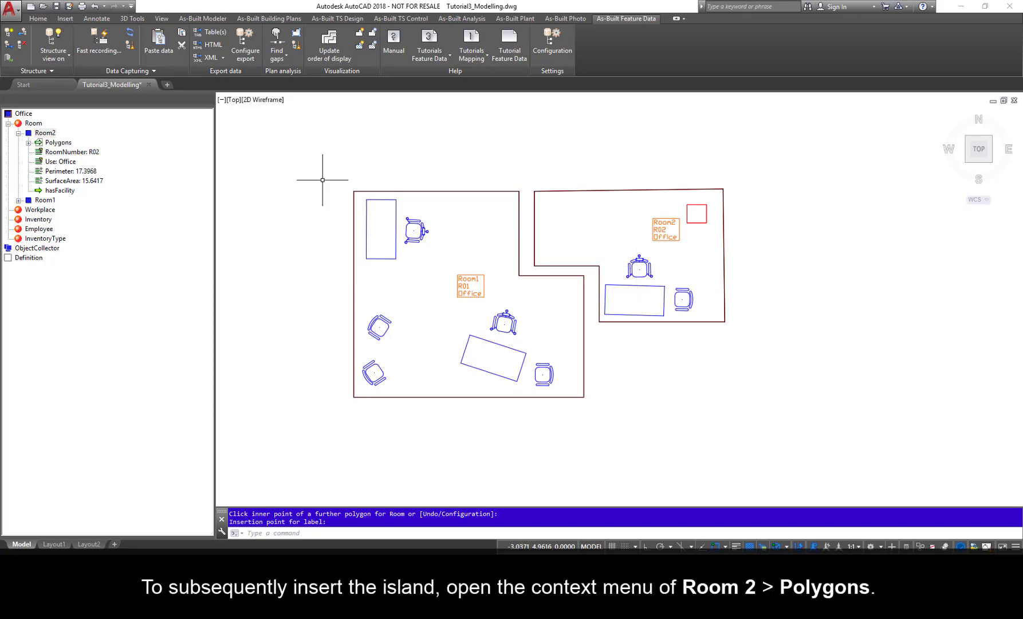
Add a RoomPolygon to Room2 from an inner point of the small square column
left_click(28, 142)
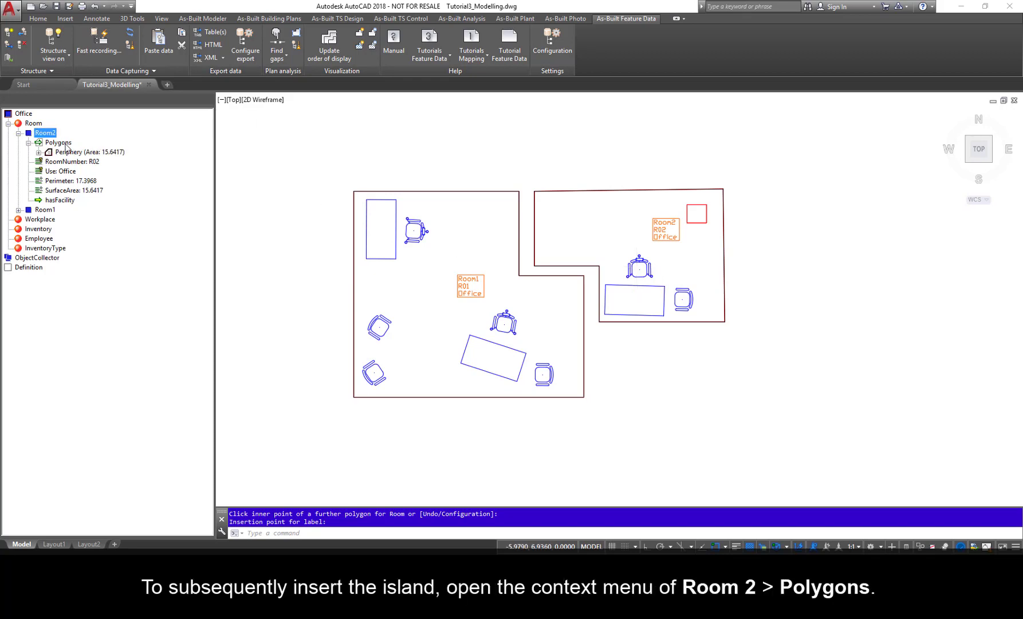
right_click(61, 143)
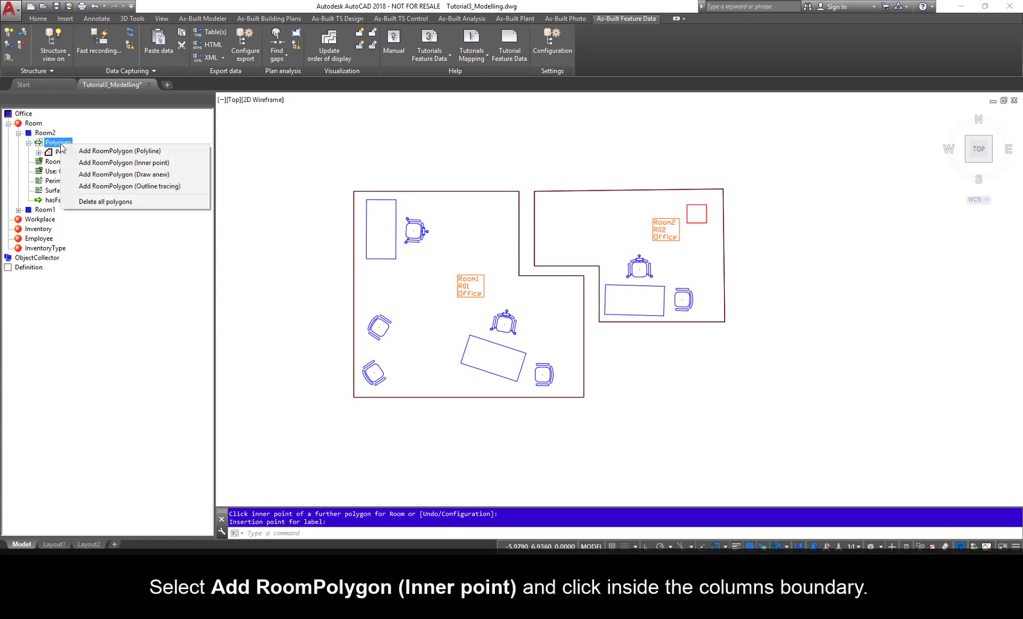
left_click(152, 163)
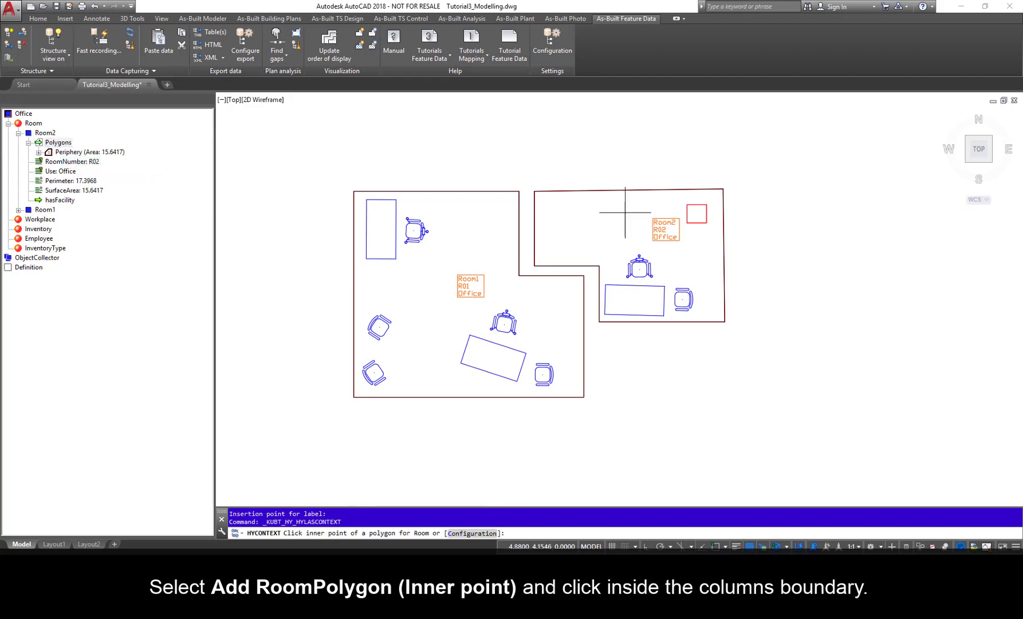
left_click(696, 213)
key("Return")
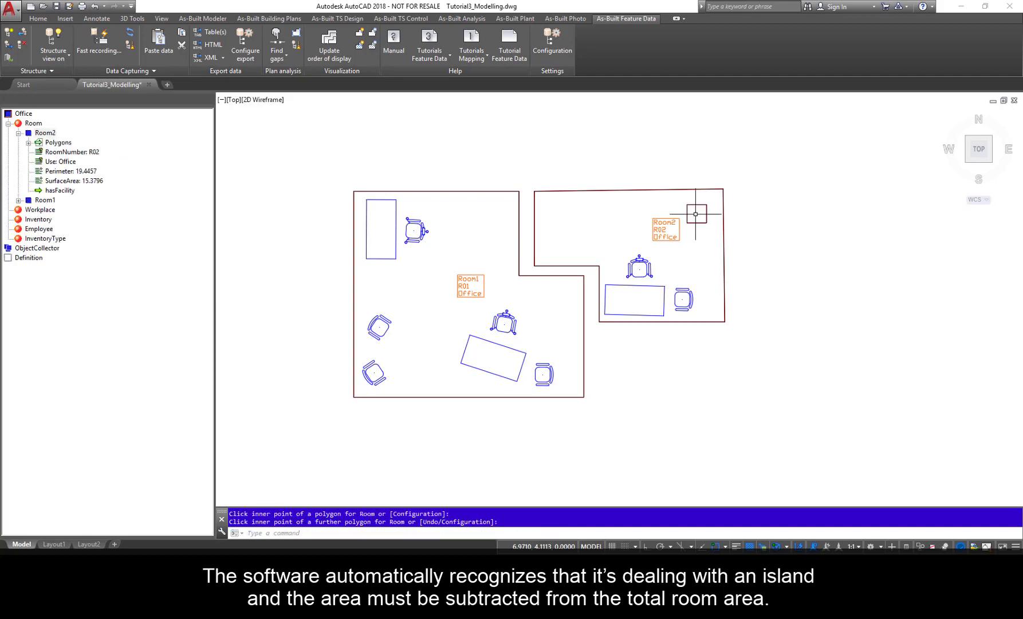
Highlight the column's enclave boundary from Room2's polygons and collapse the Room2 entry
left_click(29, 143)
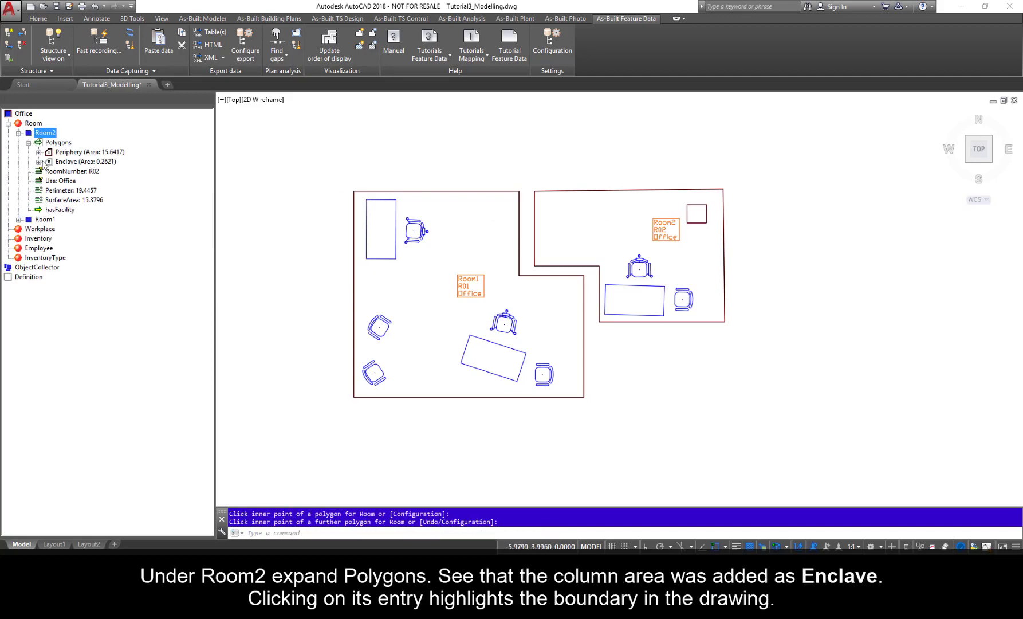
left_click(76, 162)
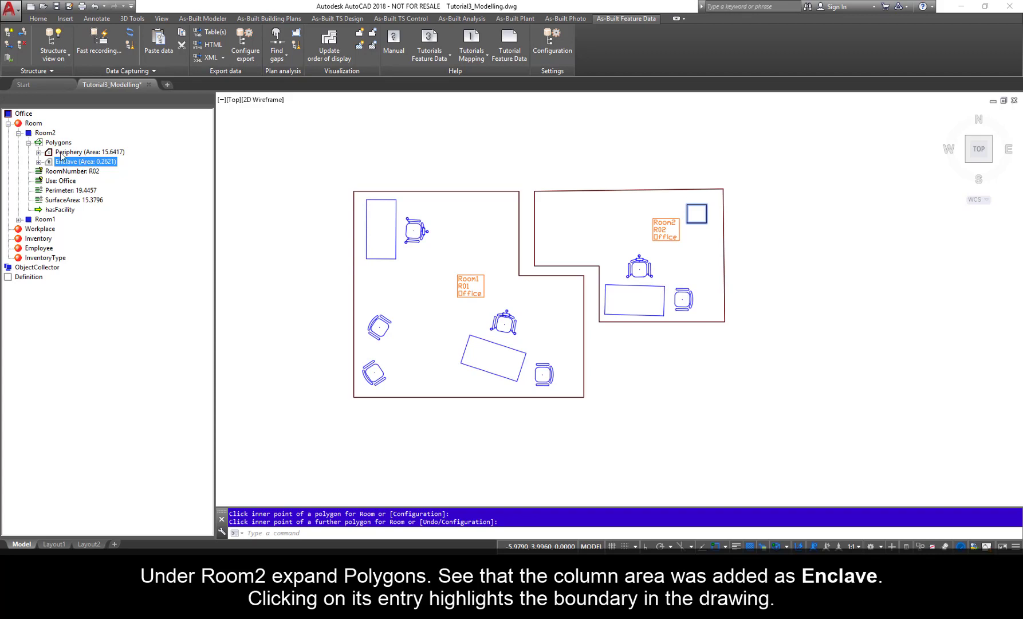
left_click(18, 133)
Add an Inventory object for the upper-left table in Room1, with its label point on the table and the table outline as geometry
left_click(38, 162)
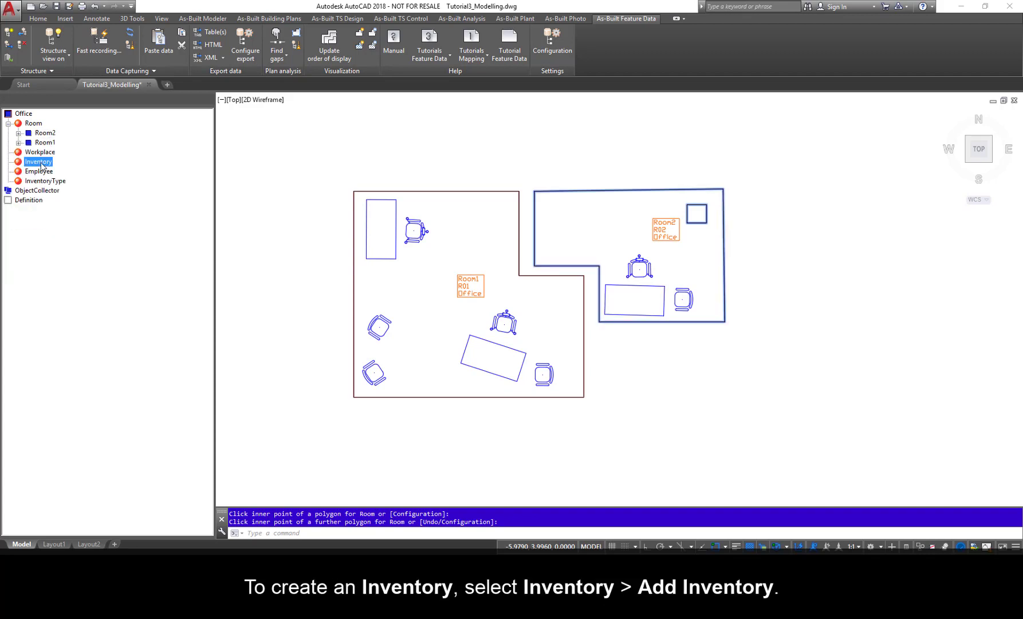
right_click(40, 164)
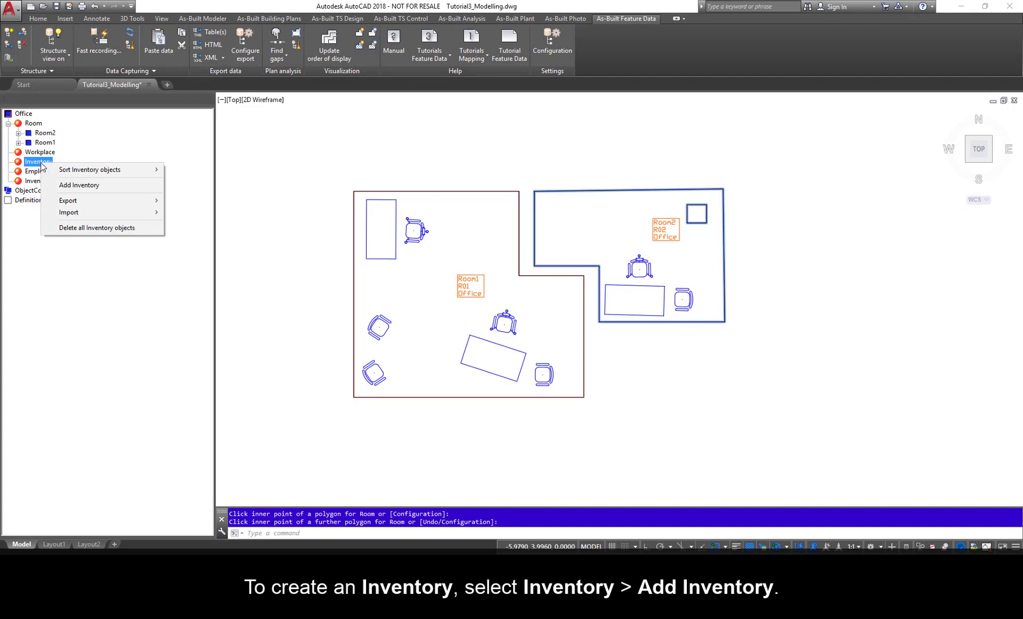
left_click(95, 186)
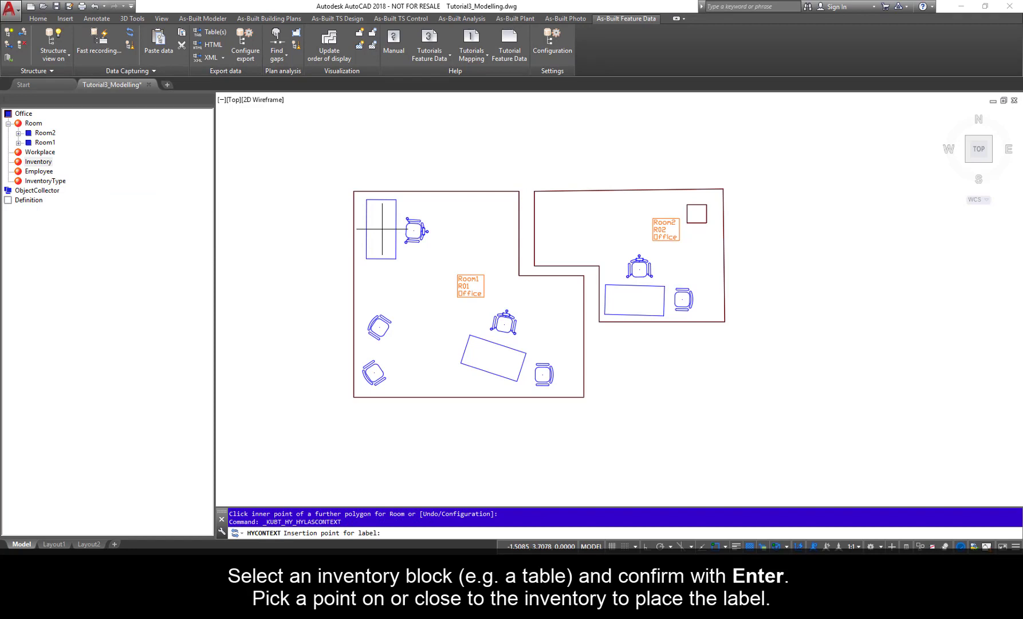
left_click(382, 229)
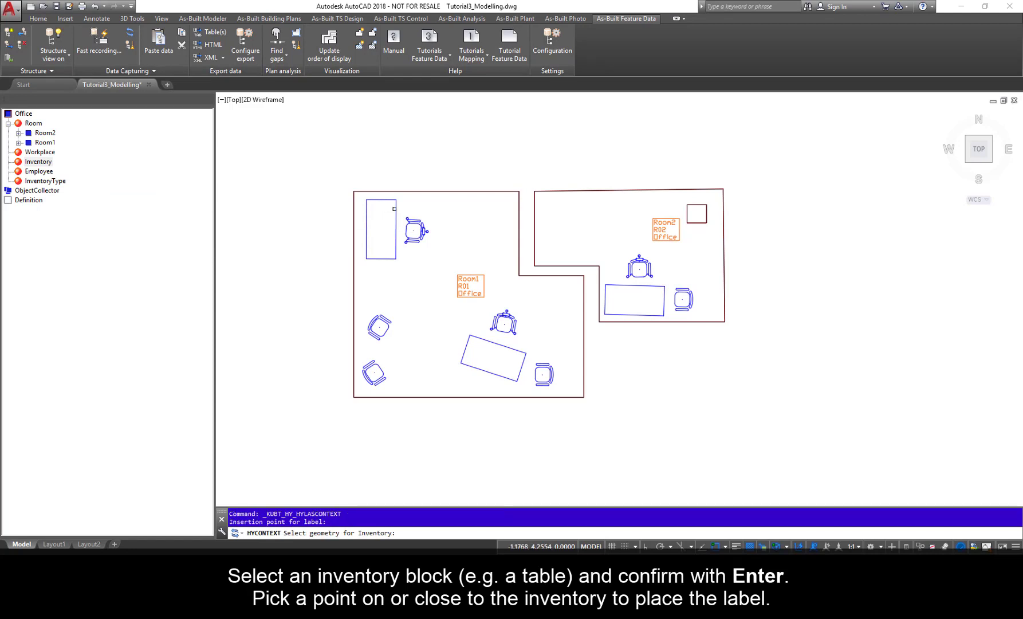
left_click(395, 208)
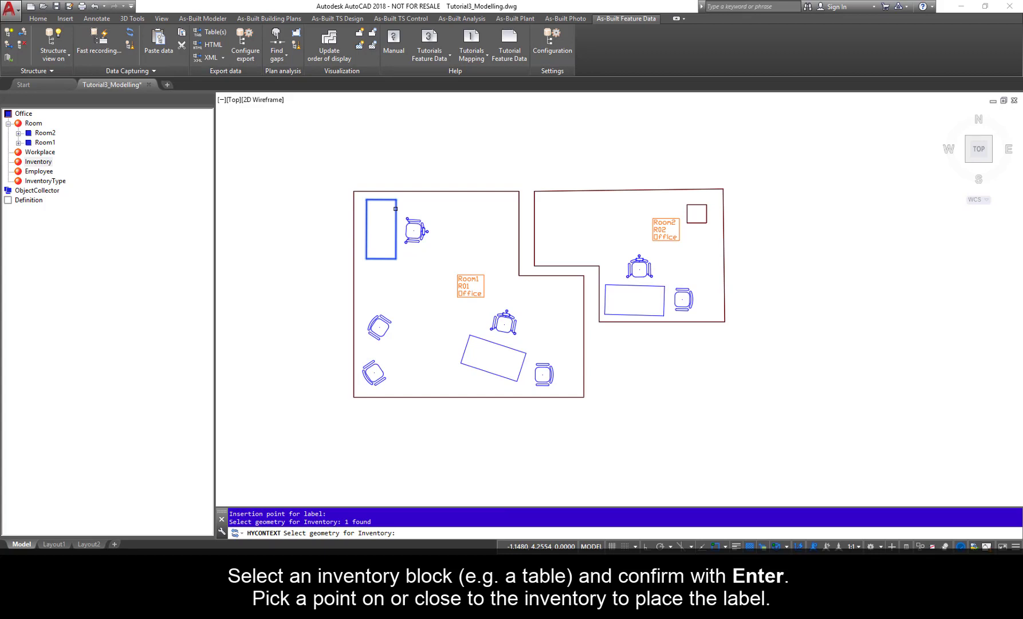
key("Return")
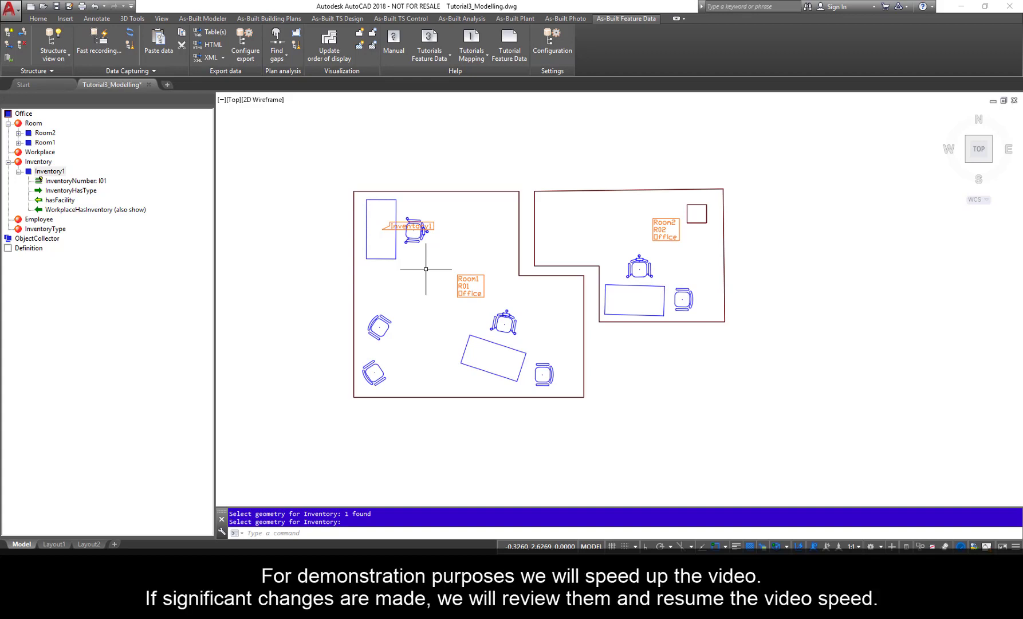
Add Inventory objects for the office chair beside Room1's upper-left table and the upper chair near the left wall, with labels and geometry
right_click(35, 163)
left_click(83, 186)
left_click(421, 232)
key("Return")
right_click(40, 163)
left_click(84, 186)
left_click(378, 318)
key("Return")
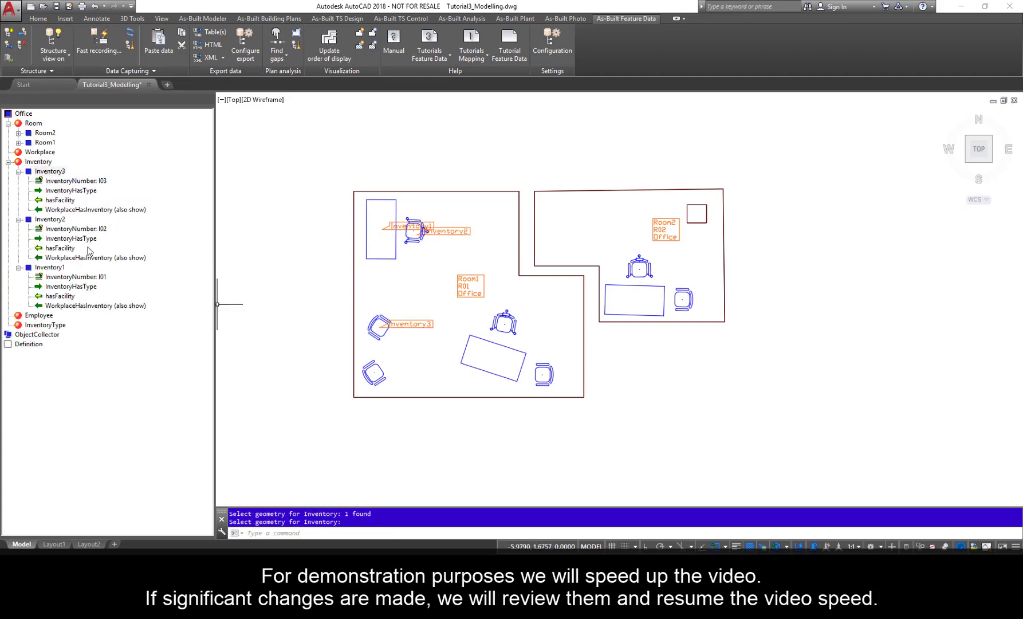
Add Inventory objects for Room1's lower-left chair, the tilted table and the office chair above that table, with labels and geometry
right_click(37, 163)
left_click(75, 186)
left_click(375, 372)
right_click(42, 163)
left_click(74, 187)
left_click(497, 358)
right_click(35, 162)
Add Inventory objects for the chair beside Room1's tilted table and for Room2's table and office chair, with labels and geometry
right_click(30, 163)
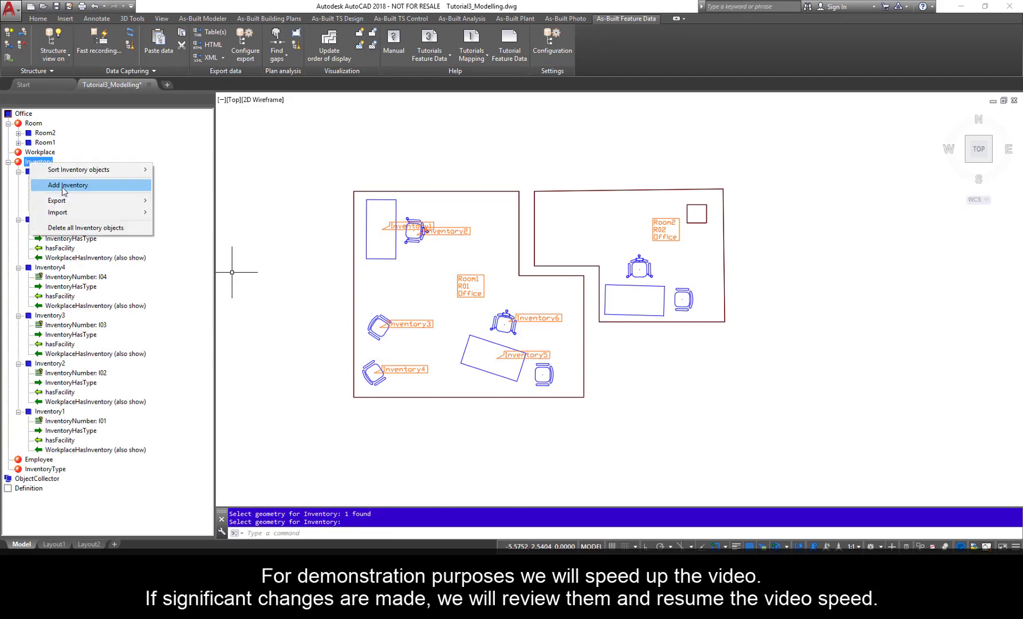
left_click(64, 191)
left_click(543, 374)
right_click(39, 162)
left_click(68, 187)
left_click(633, 296)
right_click(40, 162)
left_click(640, 270)
Add an Inventory object for the chair beside Room2's table, with its label and geometry, and collapse the Inventory class
right_click(47, 162)
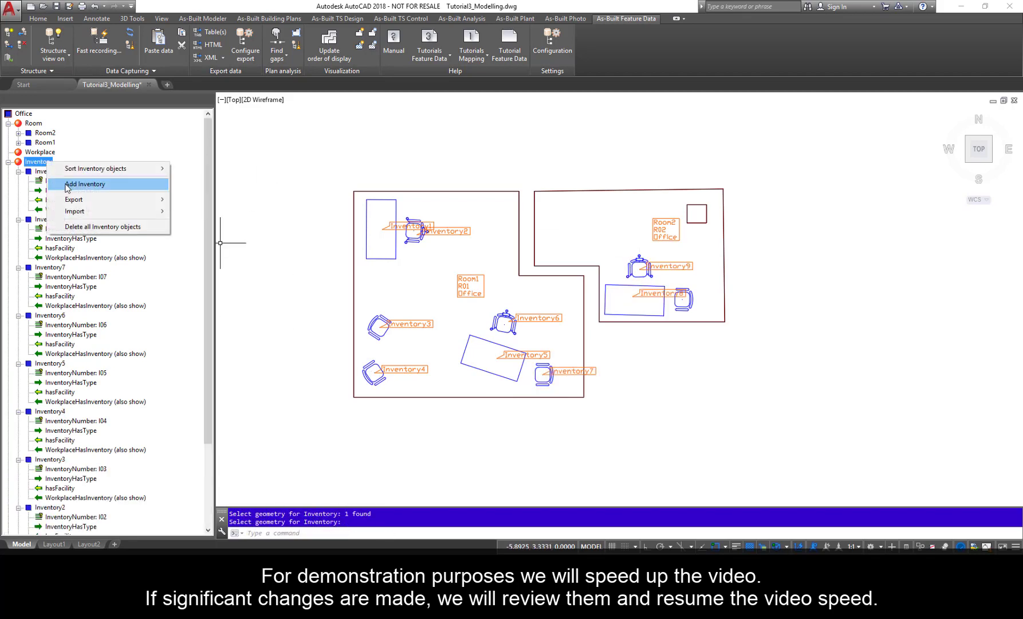
left_click(67, 184)
left_click(683, 299)
left_click(8, 161)
Add an InventoryType object with the description OfficeChair and a price of 100
left_click(46, 180)
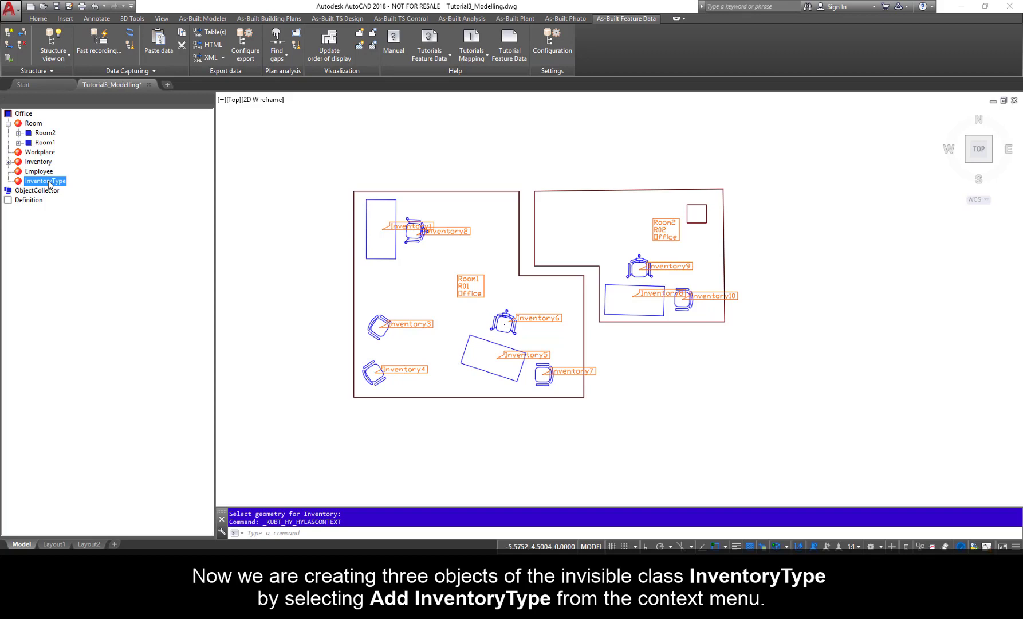
right_click(48, 183)
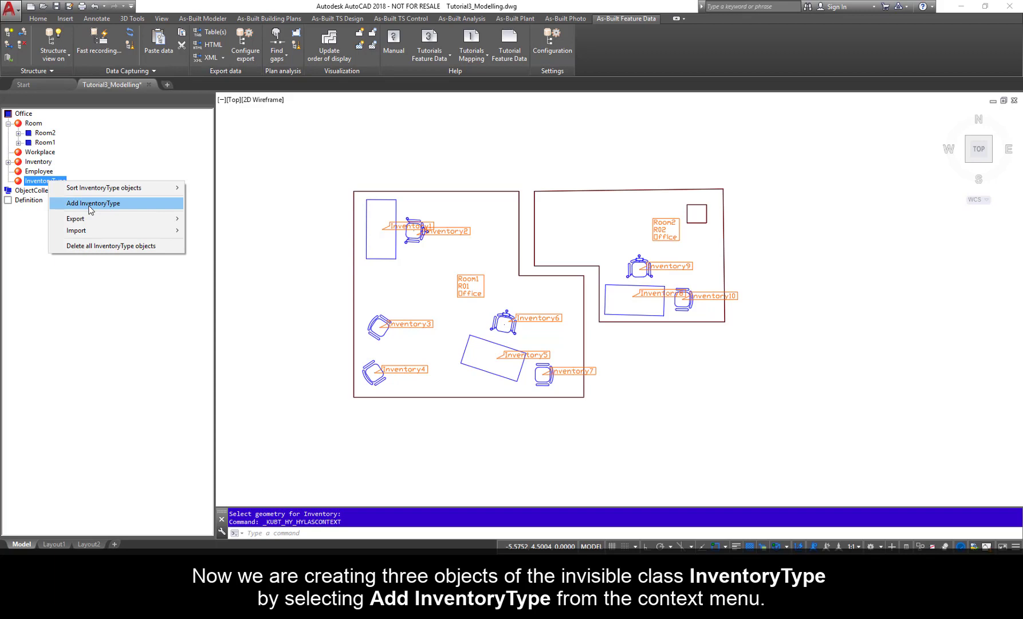
left_click(90, 204)
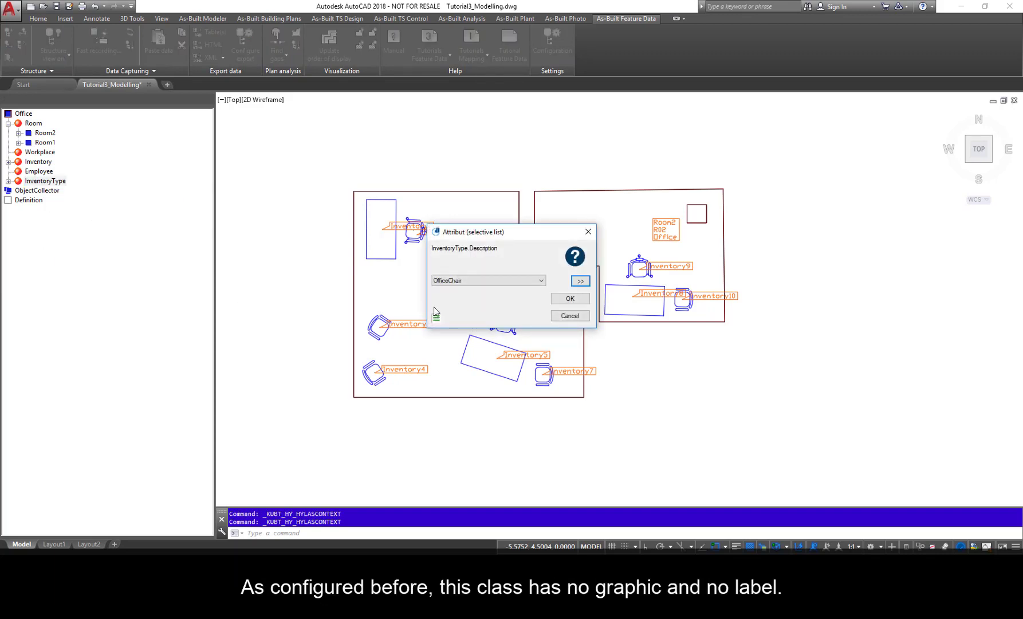
left_click(488, 279)
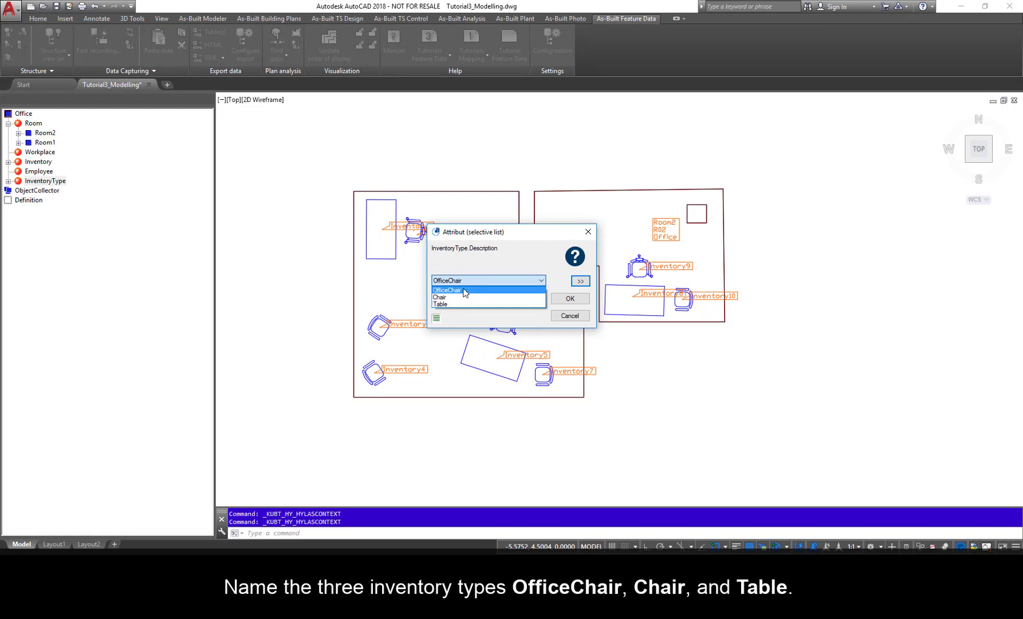
left_click(464, 291)
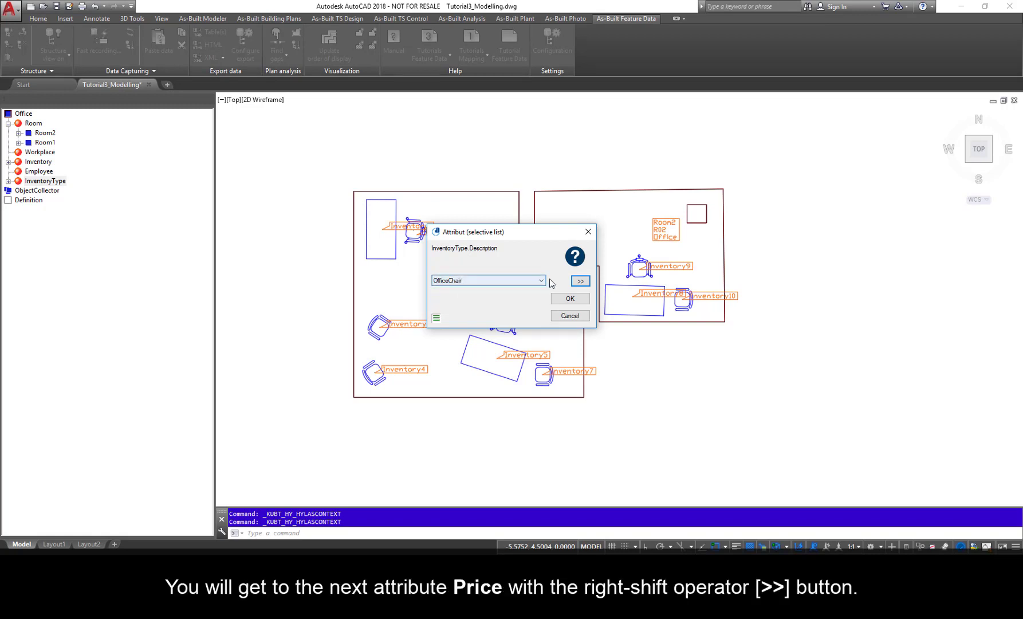
left_click(581, 282)
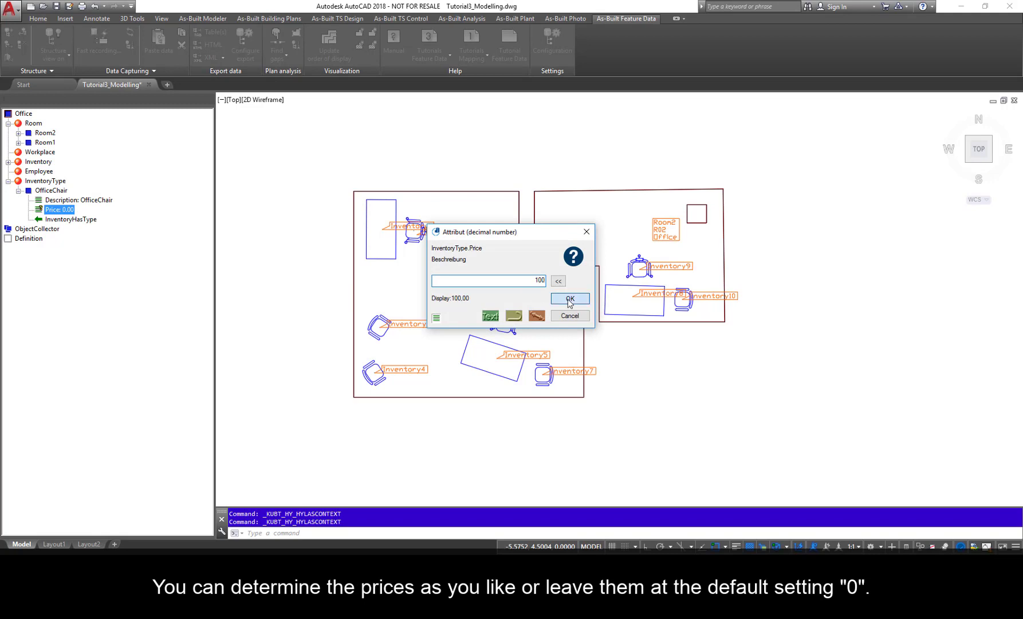
left_click(570, 298)
Add a second InventoryType object with the description Chair and a price of 50
right_click(49, 181)
left_click(81, 203)
left_click(485, 279)
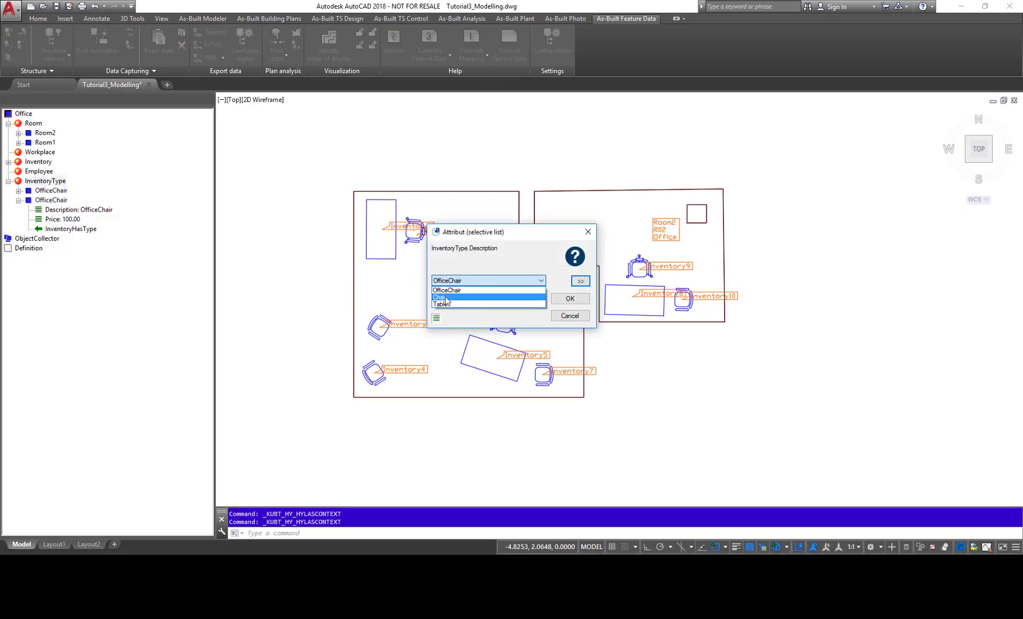
left_click(447, 299)
left_click(581, 281)
type("50")
left_click(570, 298)
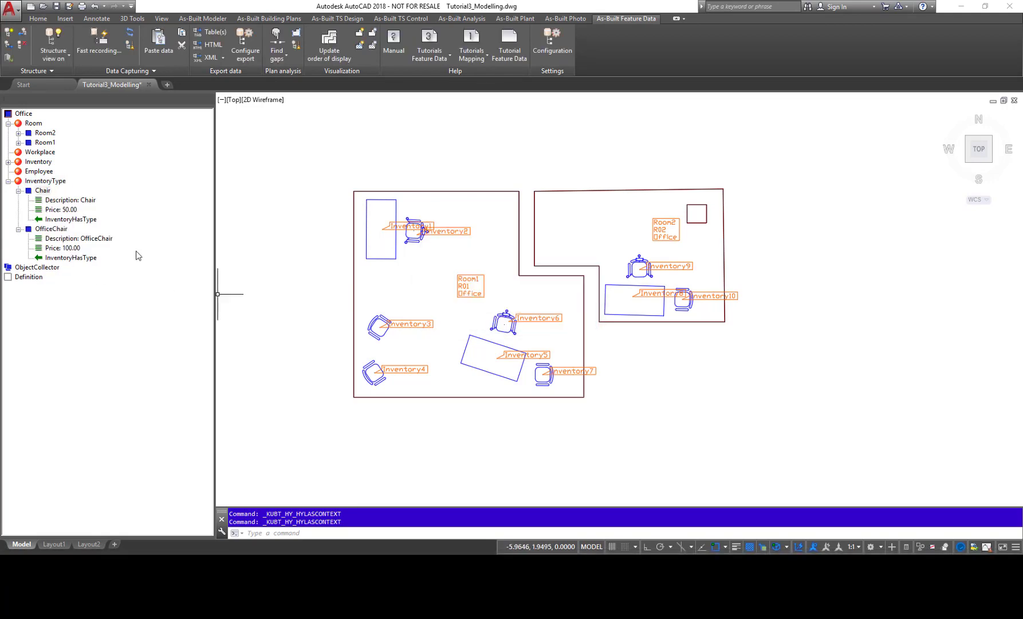
Add a third InventoryType object with the description Table and a price of 75
right_click(46, 181)
left_click(80, 203)
left_click(502, 281)
left_click(440, 292)
left_click(580, 280)
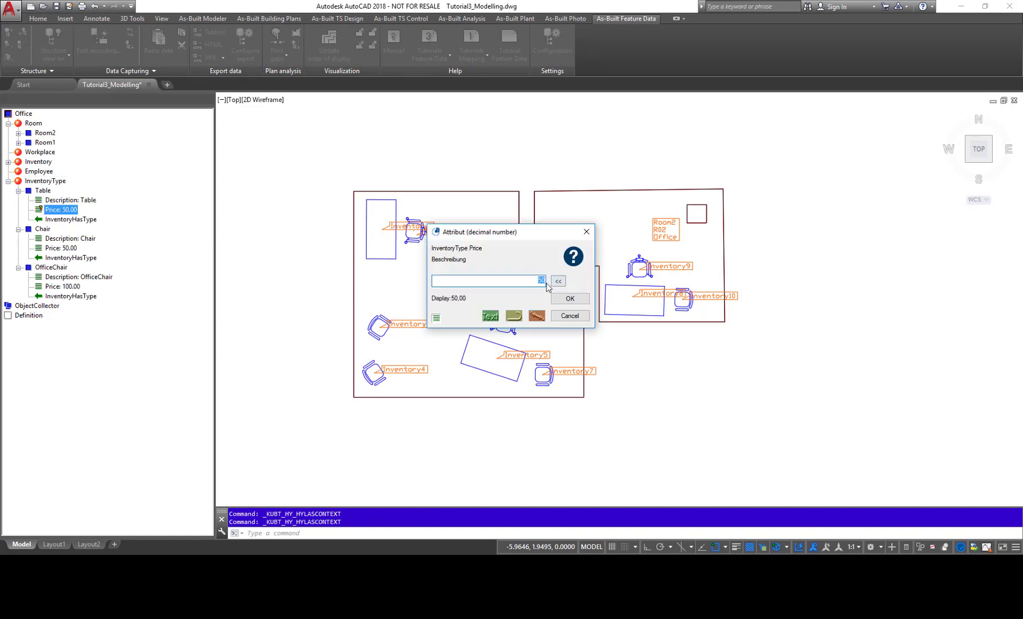
type("75")
left_click(570, 298)
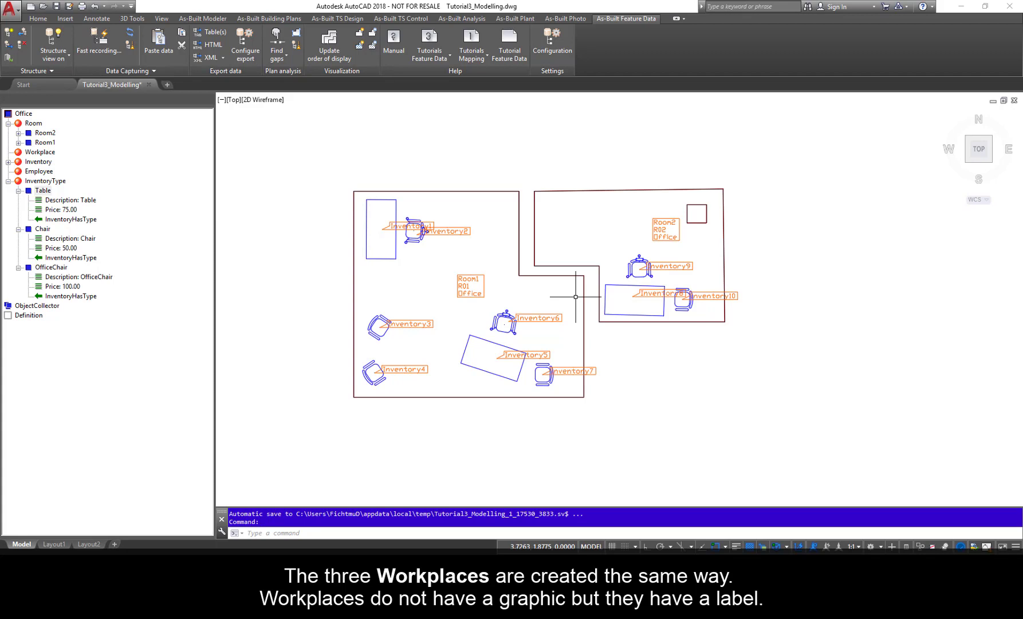
Add three Workplace objects, placing one label close to each desk: the upper-left table, the tilted table and Room2's table
right_click(51, 152)
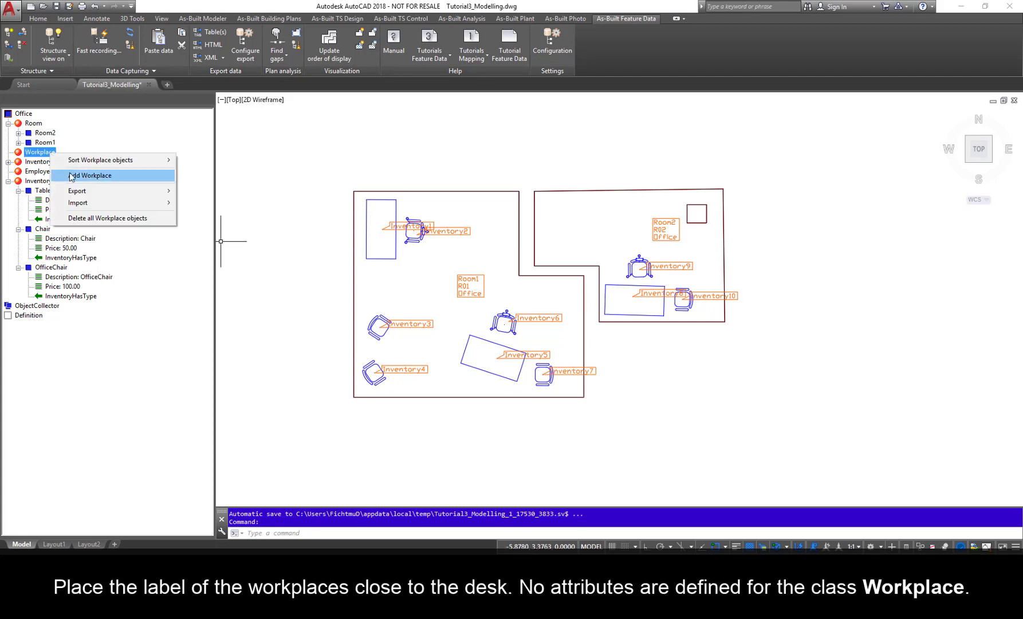
left_click(73, 176)
left_click(405, 252)
right_click(45, 152)
left_click(67, 175)
left_click(472, 327)
right_click(46, 152)
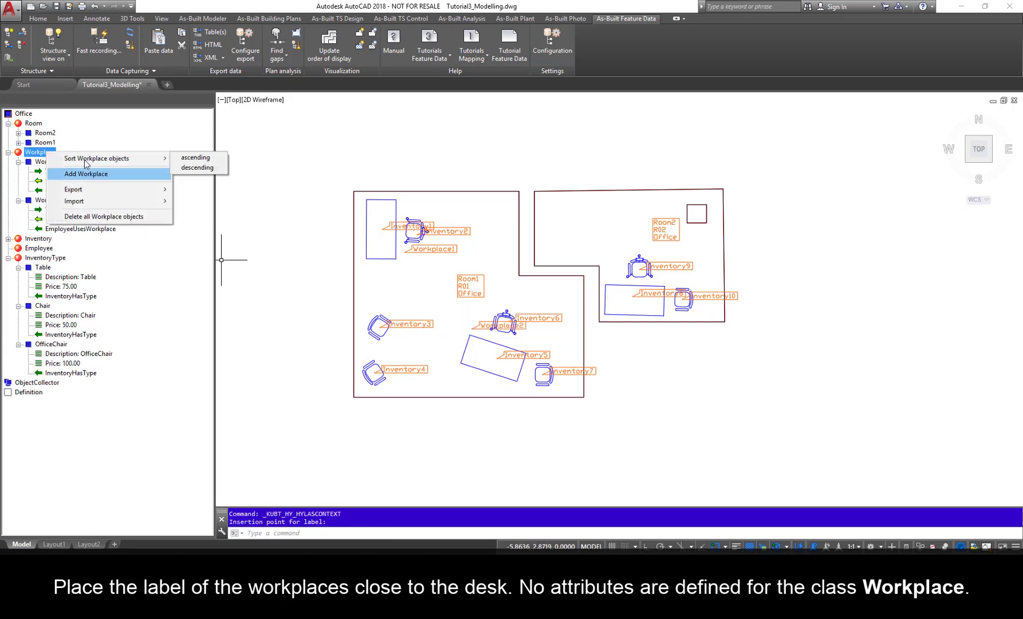
left_click(73, 172)
left_click(662, 278)
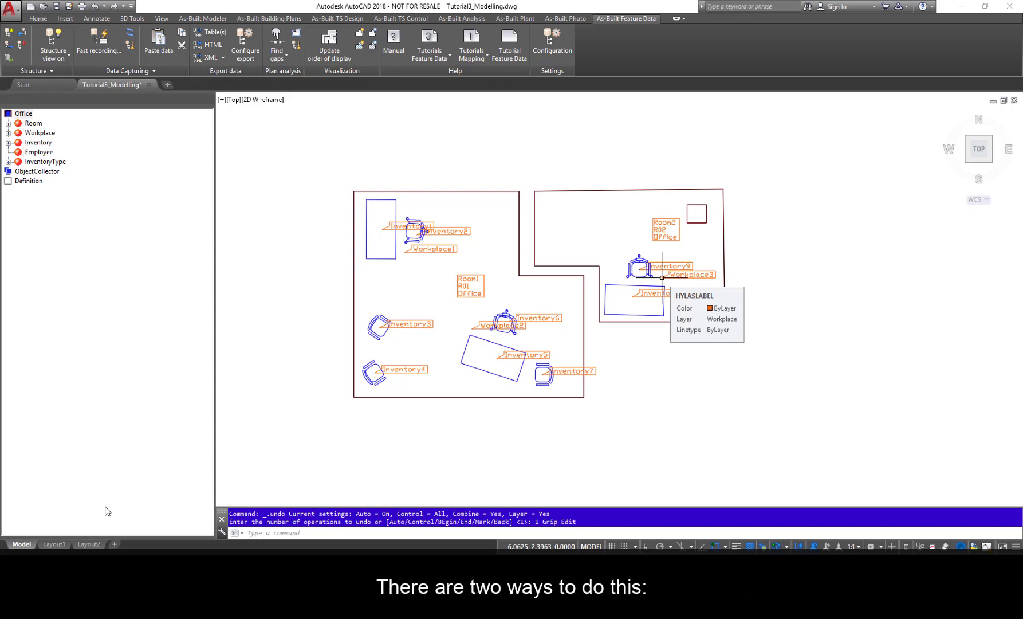
Examine the forward relation InventoryHasType of Inventory10 in the structure
left_click(8, 143)
left_click(18, 152)
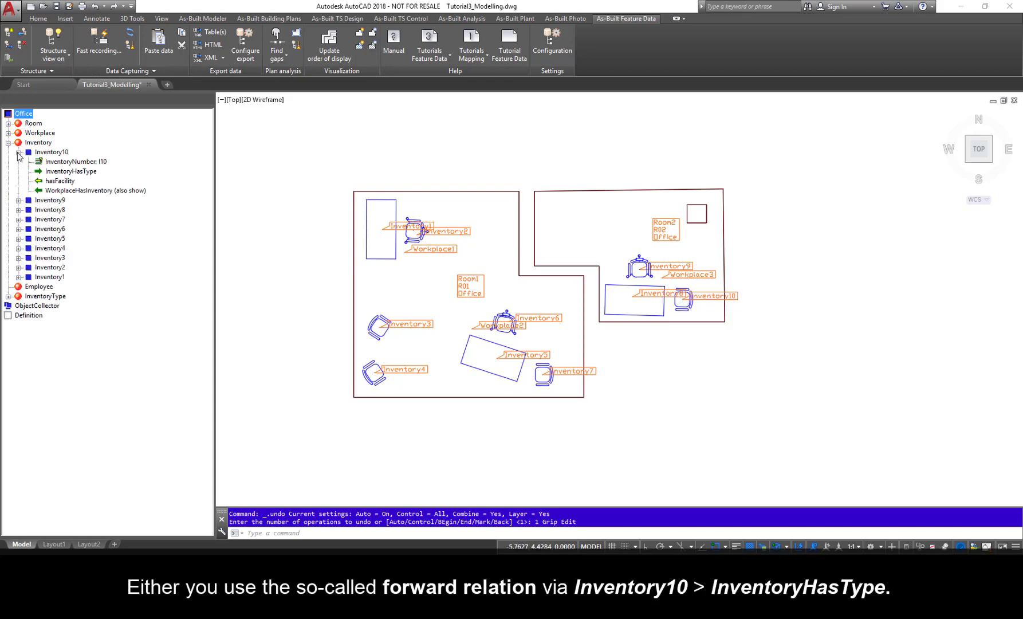
left_click(65, 172)
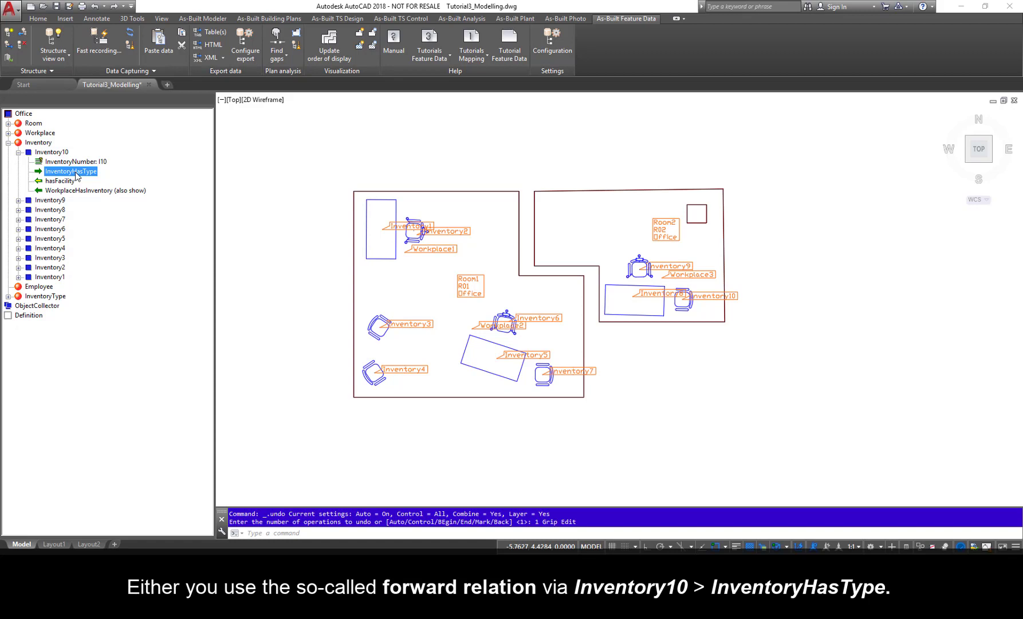
Show the Description attribute in the header of the InventoryType objects, using InventoryType3
left_click(8, 297)
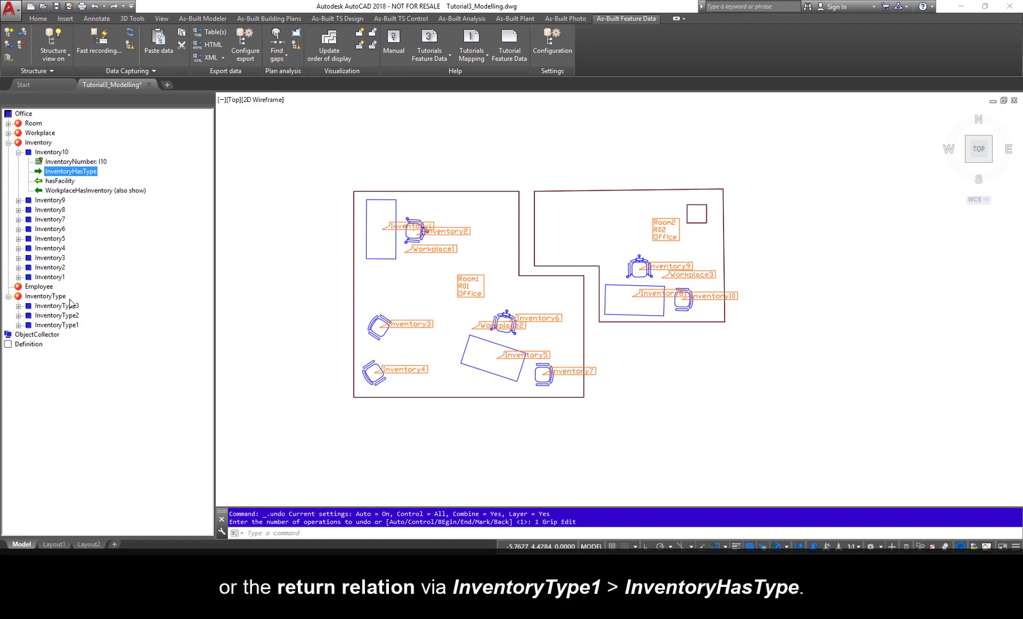
left_click(19, 306)
left_click(63, 335)
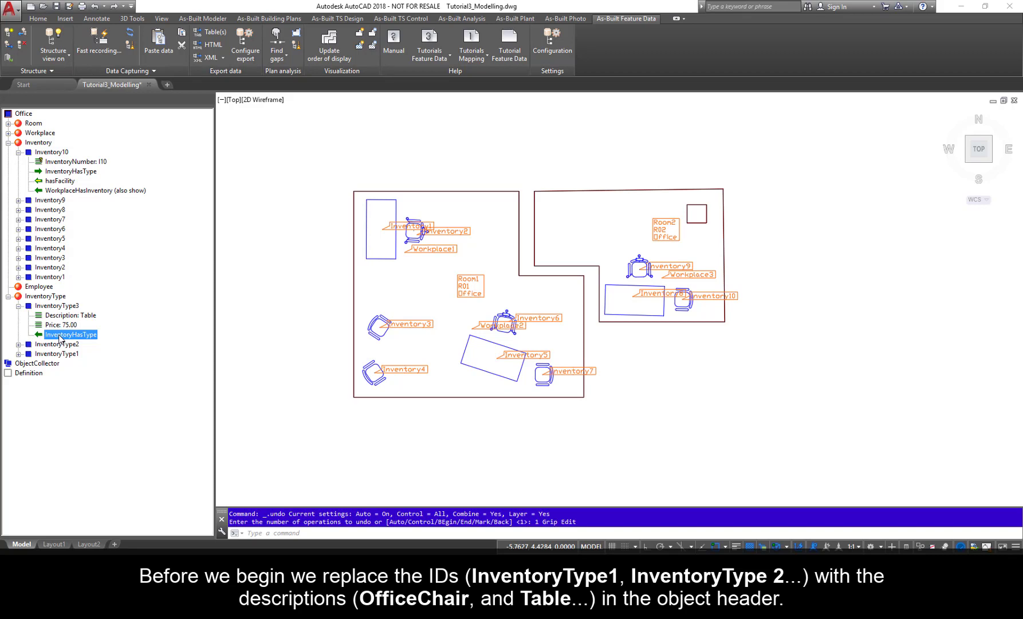
right_click(61, 316)
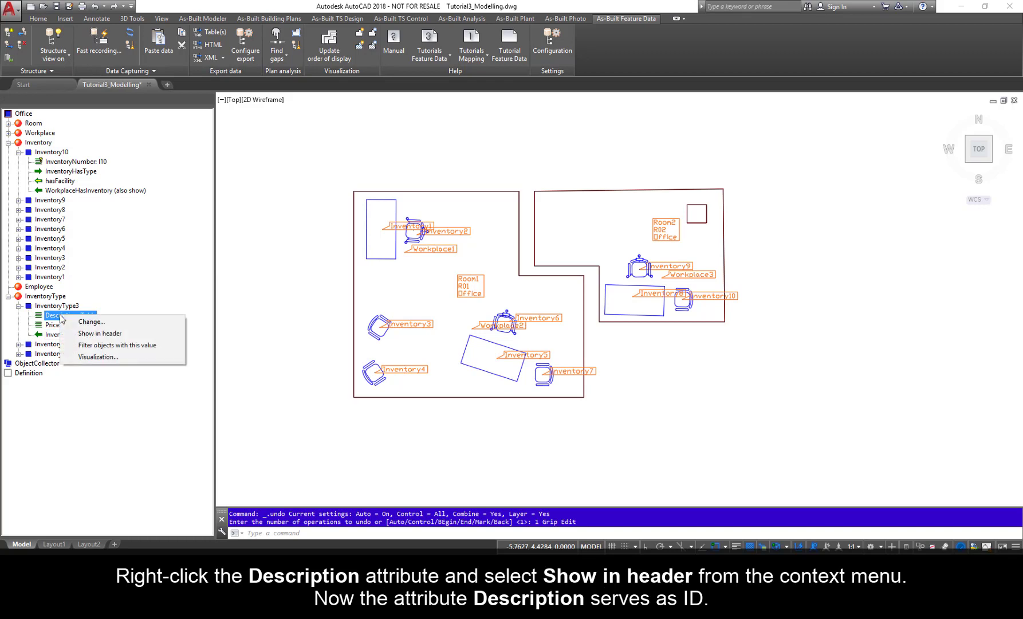
left_click(106, 336)
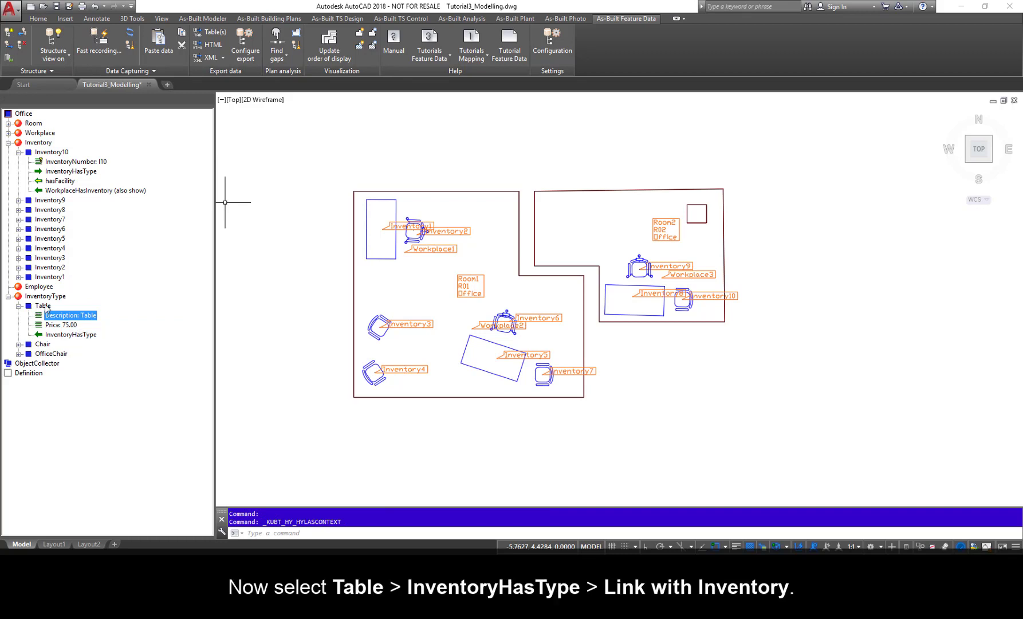
Link the Table type through InventoryHasType with the three table objects Inventory5, Inventory1 and Inventory8, using their labels in the drawing
right_click(81, 335)
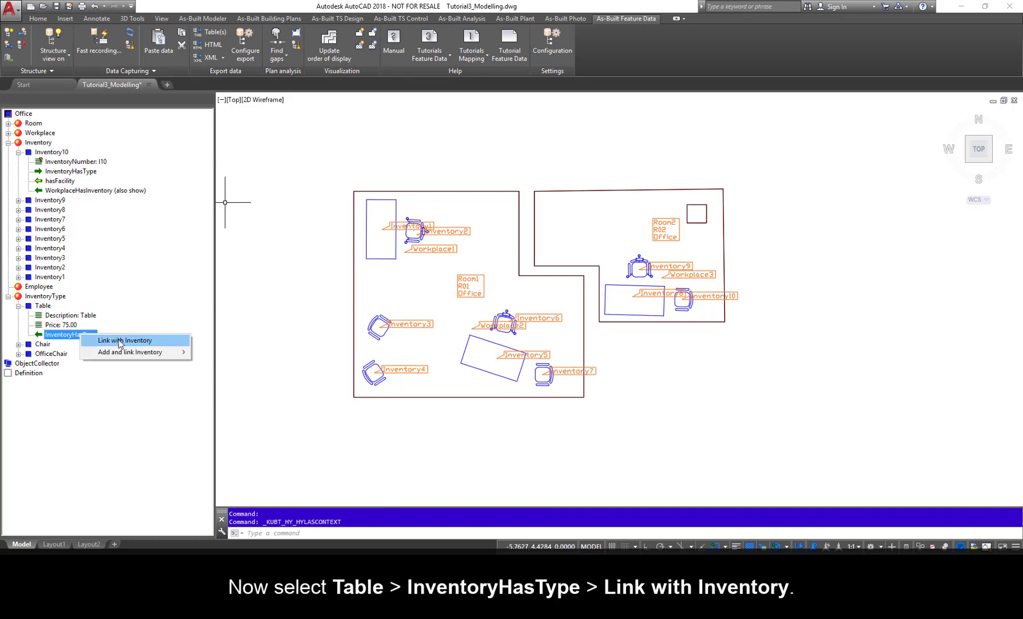
left_click(121, 341)
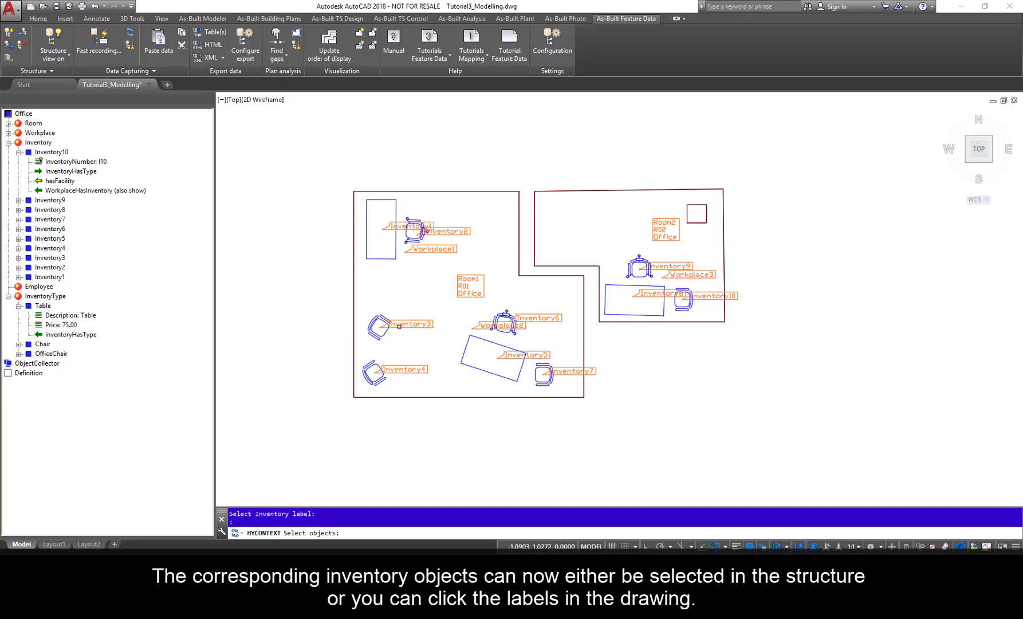
left_click(525, 355)
left_click(404, 225)
left_click(649, 293)
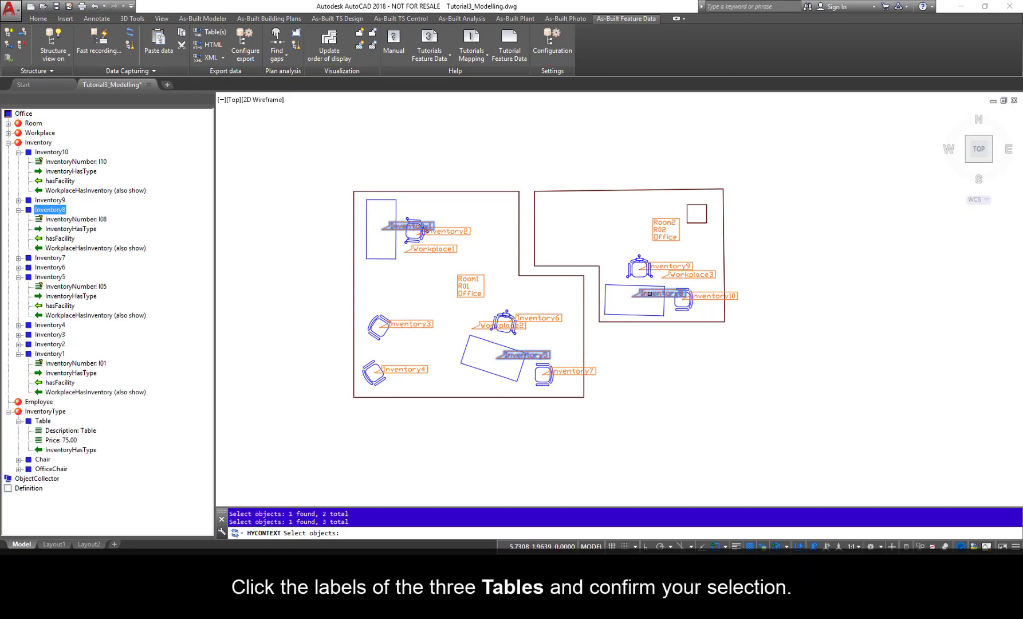
key("Return")
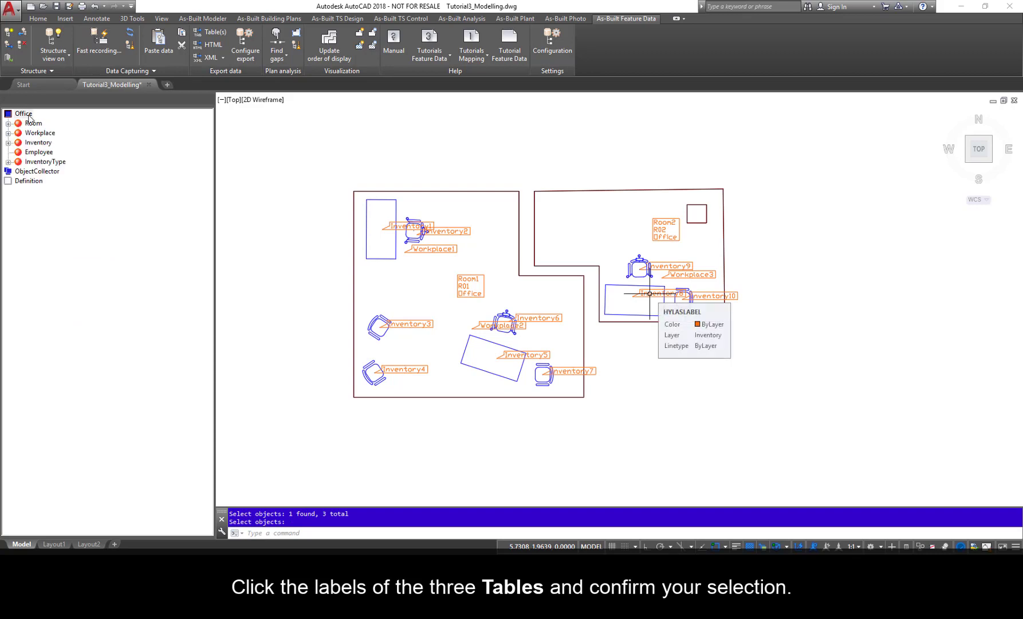
Check which inventory objects are listed under the Table type's InventoryHasType relation
left_click(8, 162)
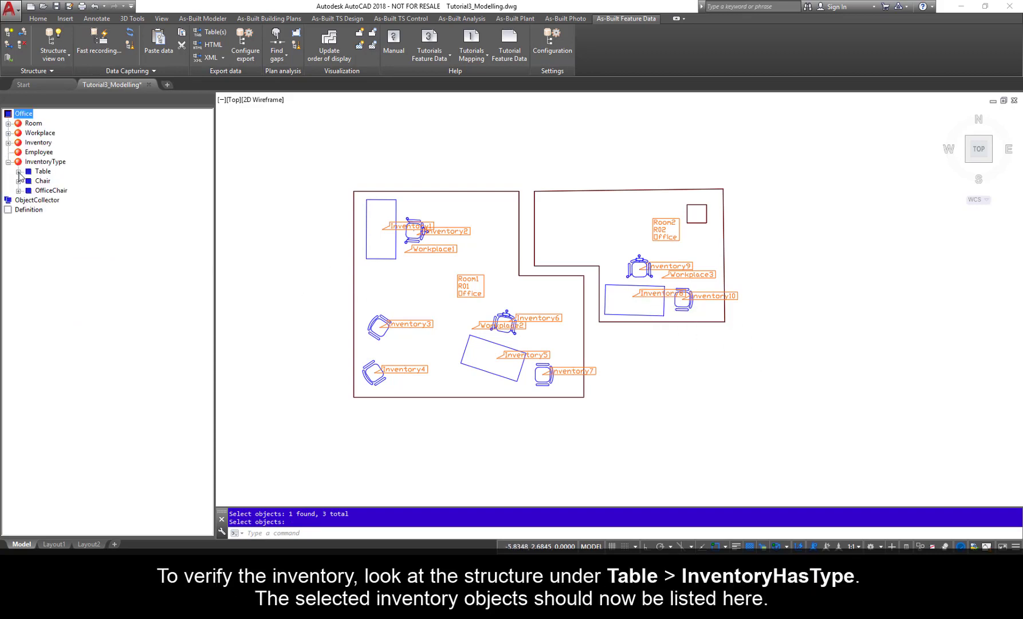
left_click(19, 172)
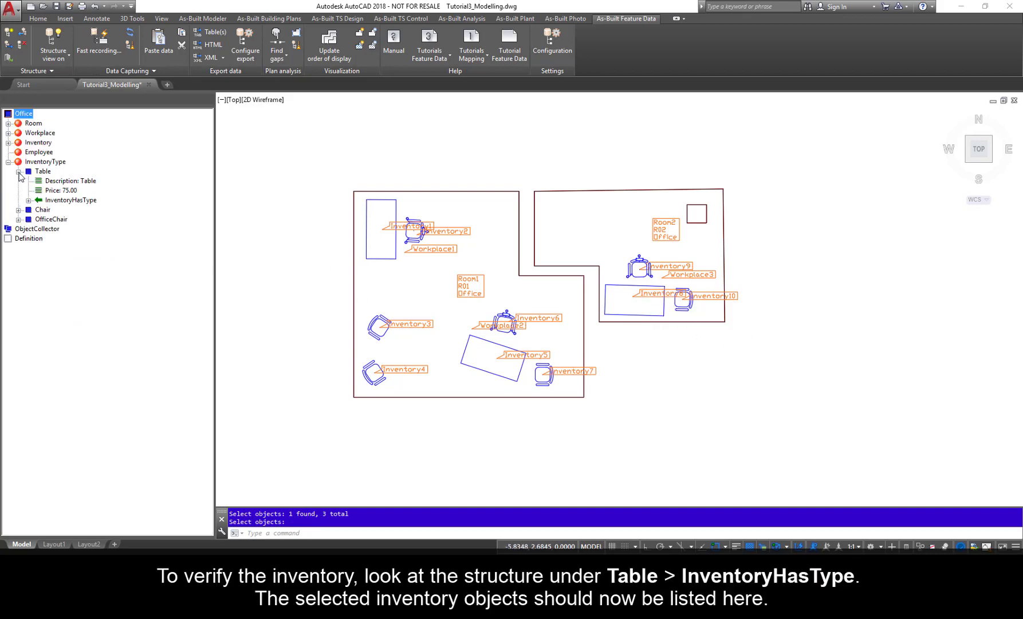
left_click(28, 200)
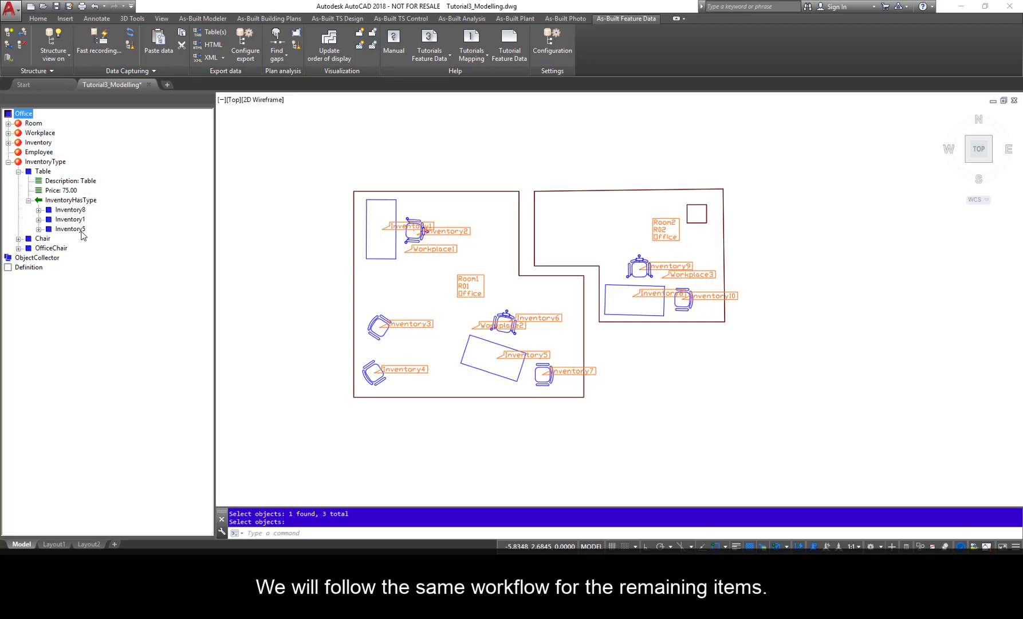
Link the Chair type through InventoryHasType with Inventory4, Inventory3, Inventory7 and Inventory10, using their labels in the drawing
left_click(18, 239)
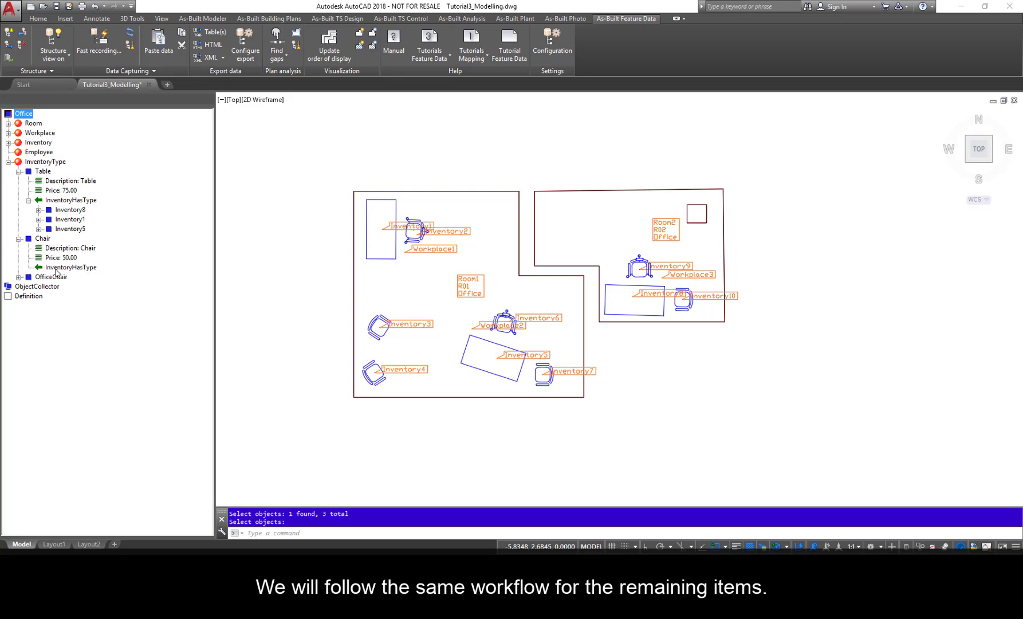
right_click(68, 268)
left_click(107, 275)
left_click(405, 369)
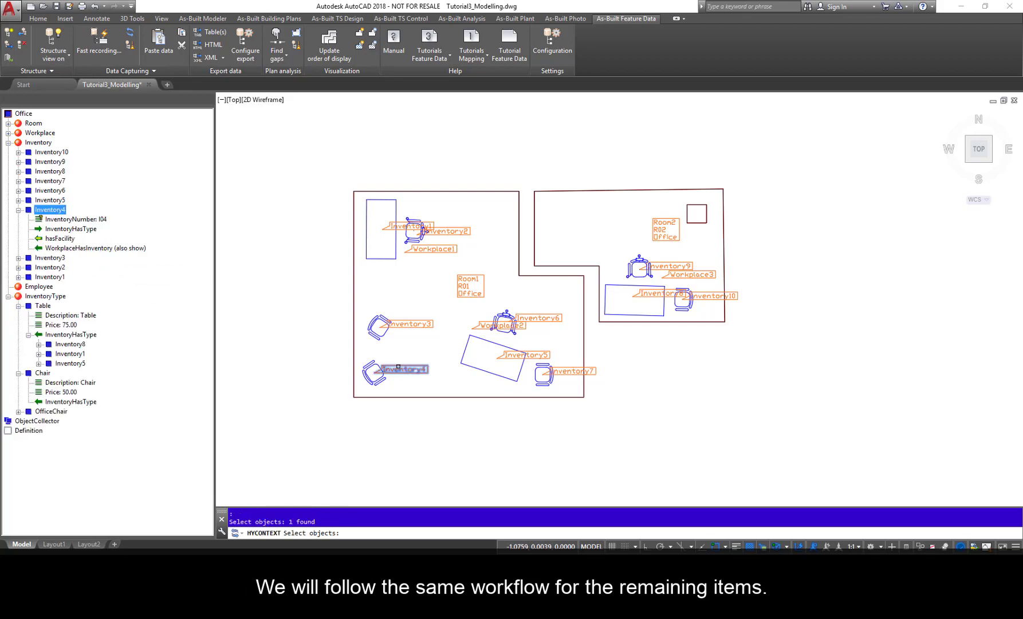
left_click(410, 324)
left_click(573, 372)
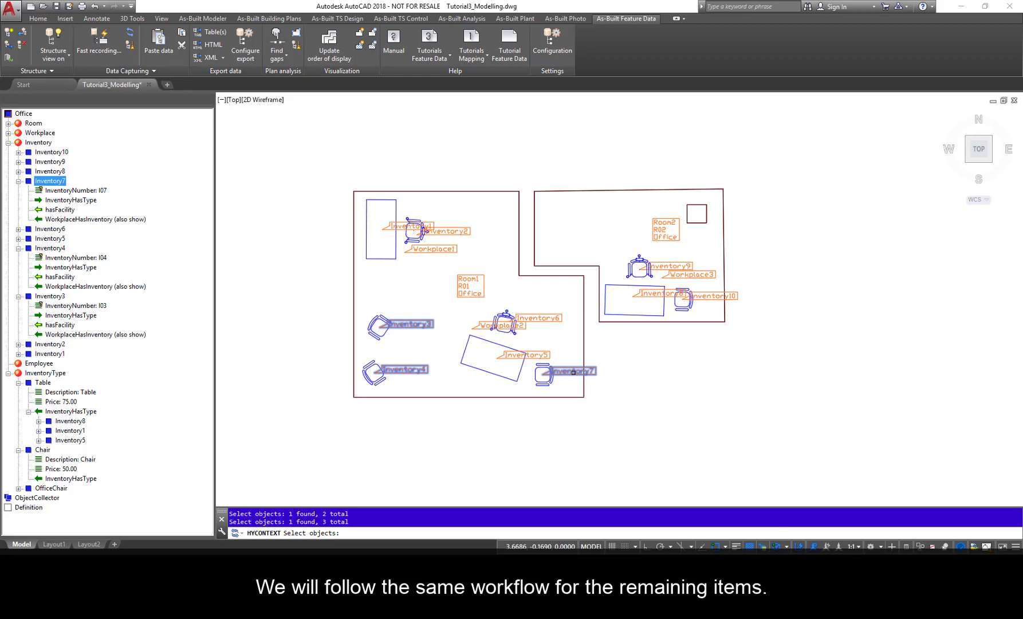
left_click(714, 296)
key("Return")
double_click(23, 113)
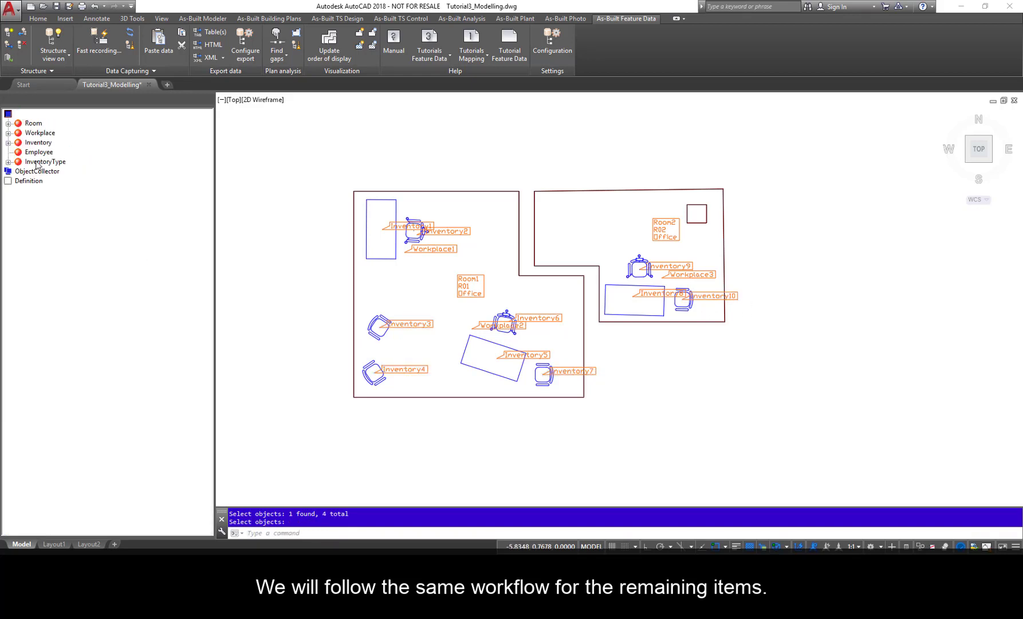
double_click(41, 162)
double_click(51, 191)
right_click(72, 220)
left_click(127, 227)
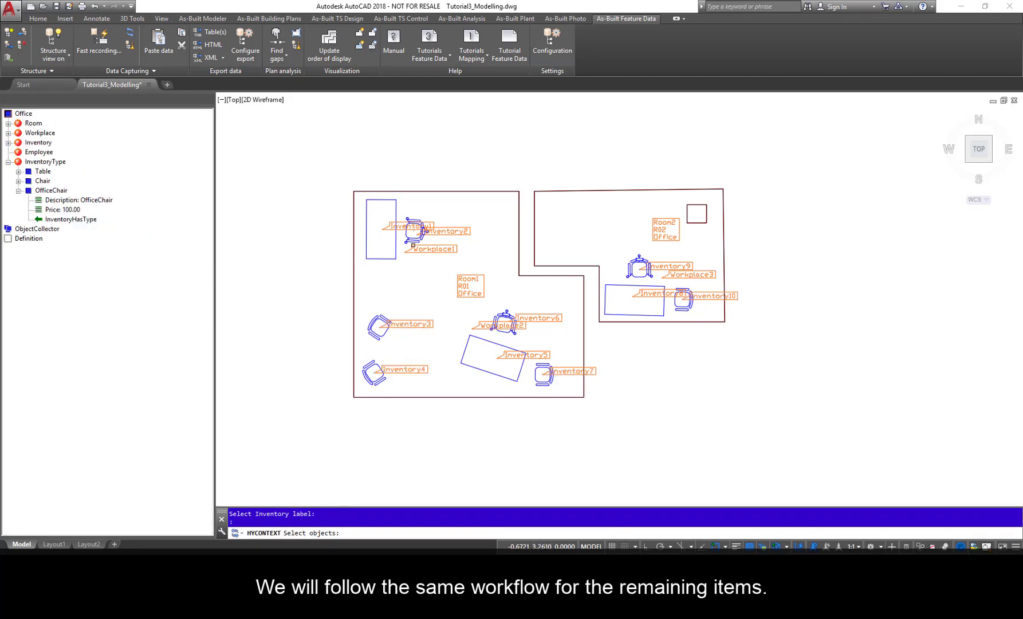
left_click(450, 231)
left_click(573, 370)
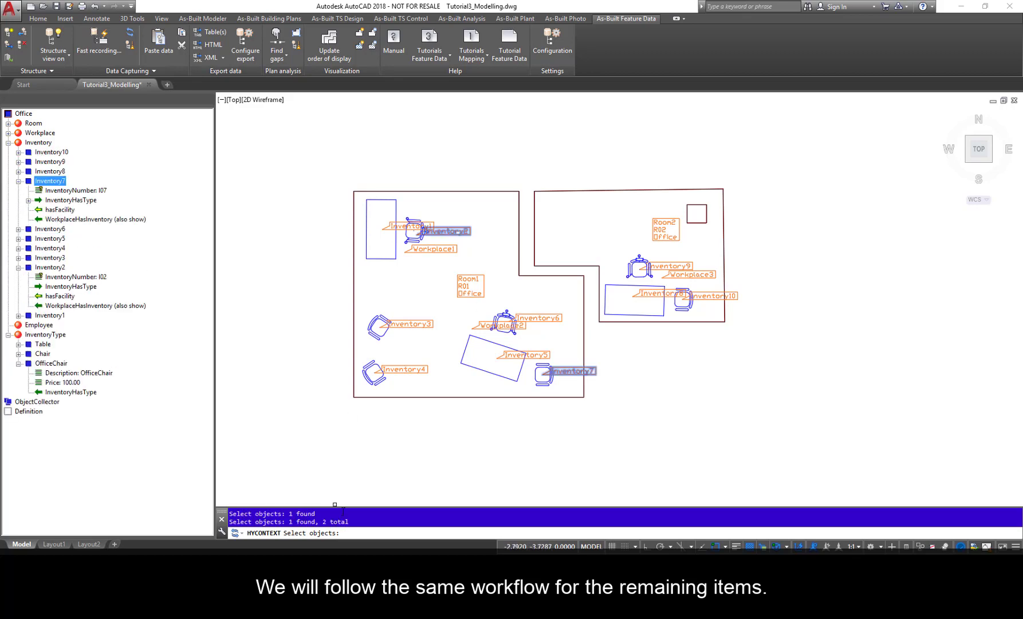
key("Return")
Link the OfficeChair type through InventoryHasType with Inventory2, Inventory6 and Inventory9, using their labels in the drawing
right_click(65, 393)
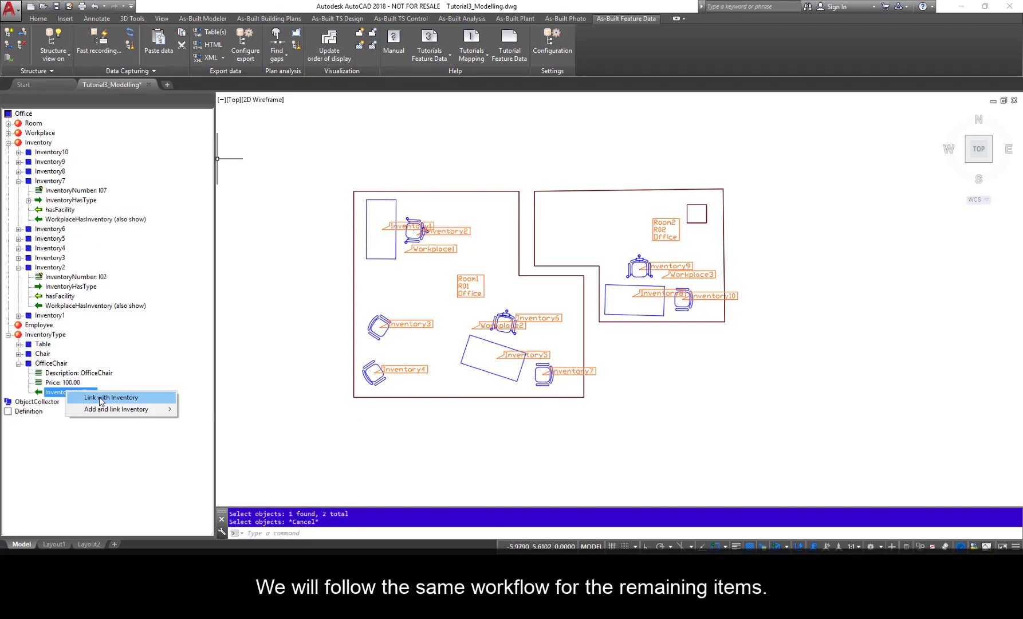
left_click(89, 395)
left_click(464, 235)
left_click(539, 318)
left_click(656, 266)
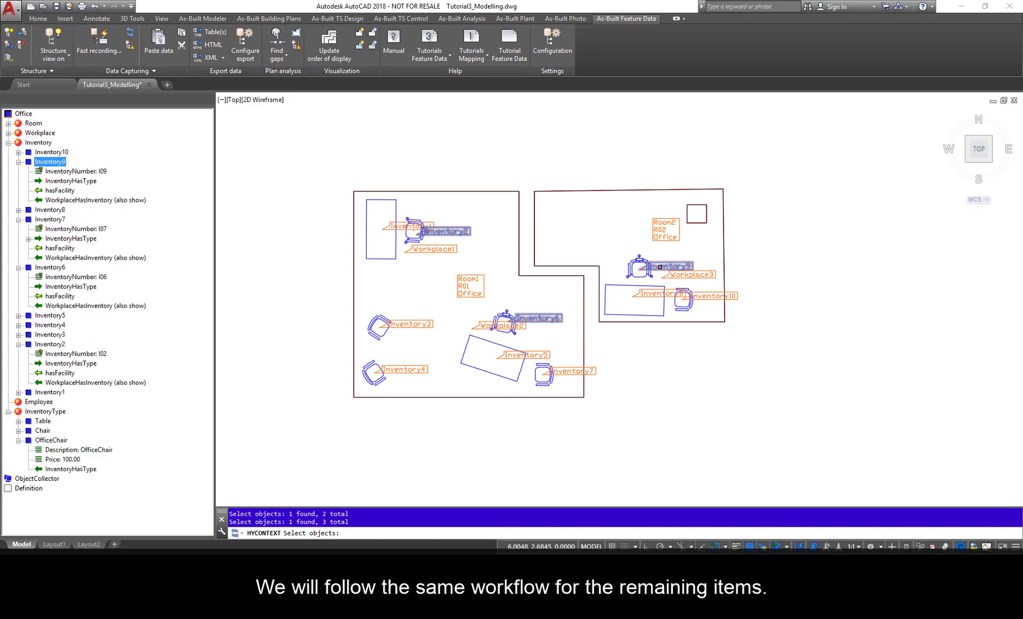
Check which inventory objects are listed under the InventoryHasType relations of the Table, Chair and OfficeChair types
double_click(23, 113)
double_click(35, 162)
left_click(18, 171)
left_click(29, 200)
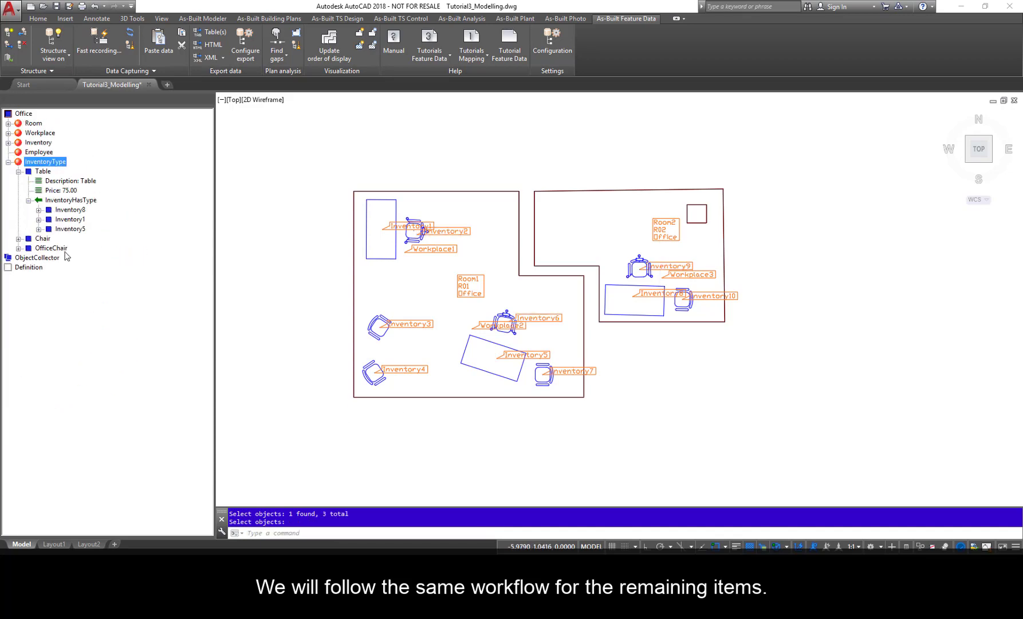
left_click(19, 239)
left_click(30, 268)
left_click(18, 316)
left_click(28, 344)
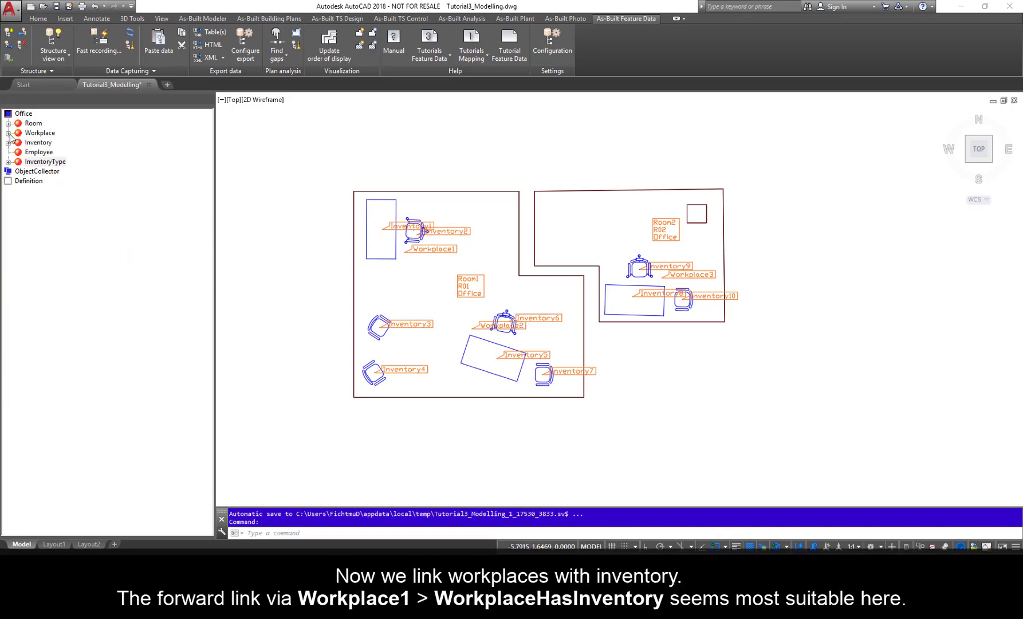
Link Workplace3 through WorkplaceHasInventory with Inventory9, Inventory8 and Inventory10, using their labels in the drawing
left_click(8, 133)
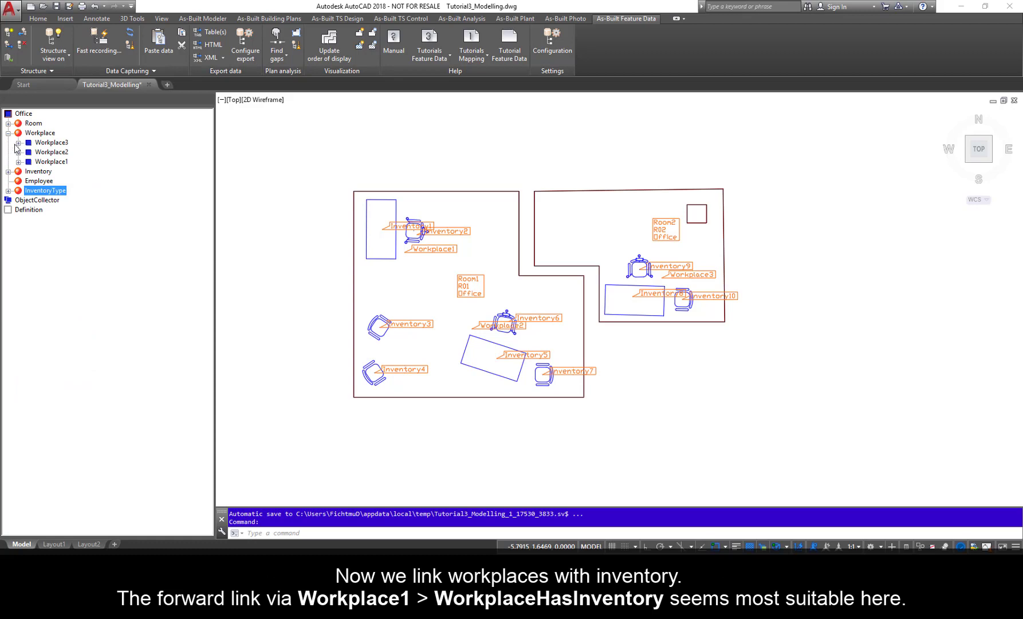
left_click(19, 142)
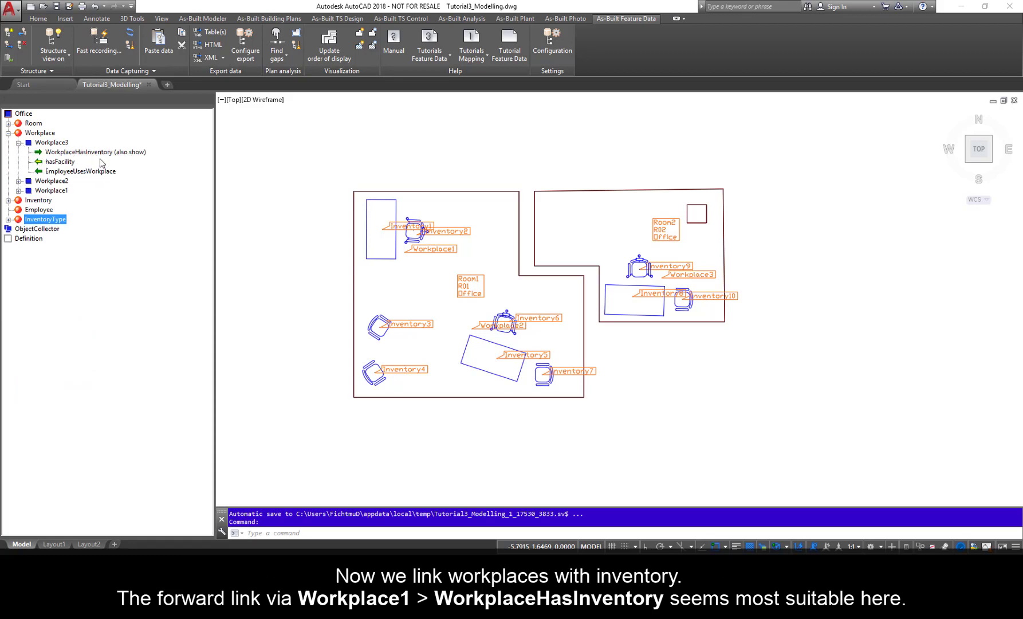
right_click(85, 153)
left_click(126, 159)
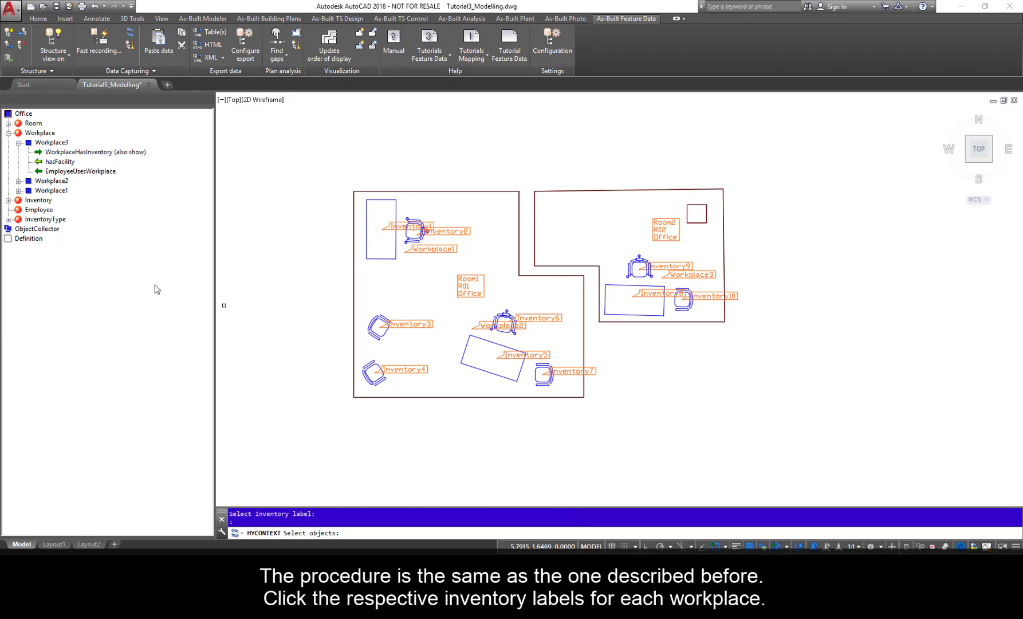
left_click(659, 266)
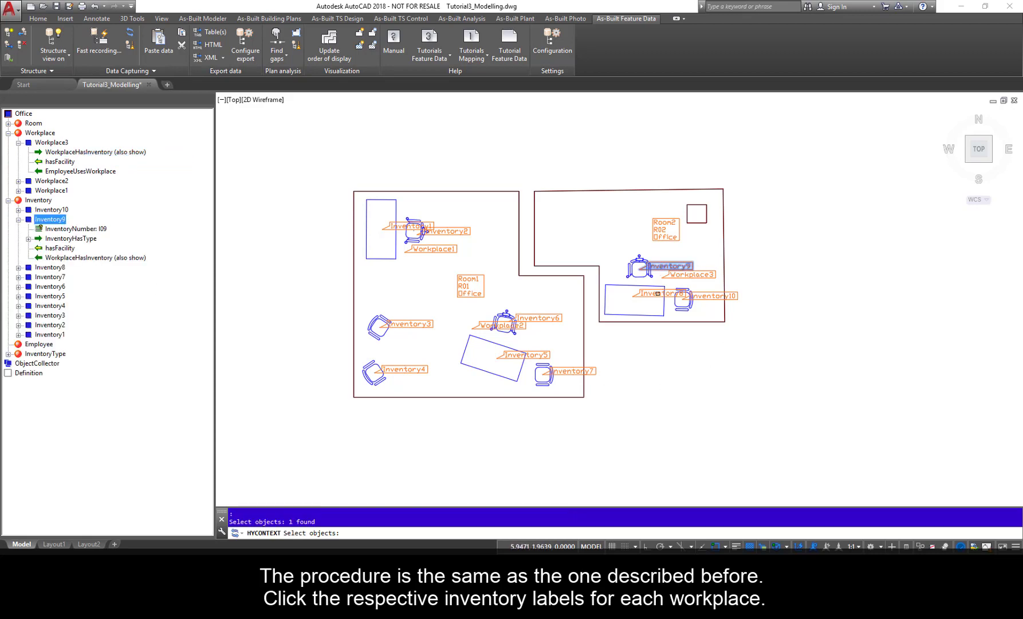
left_click(653, 293)
left_click(709, 301)
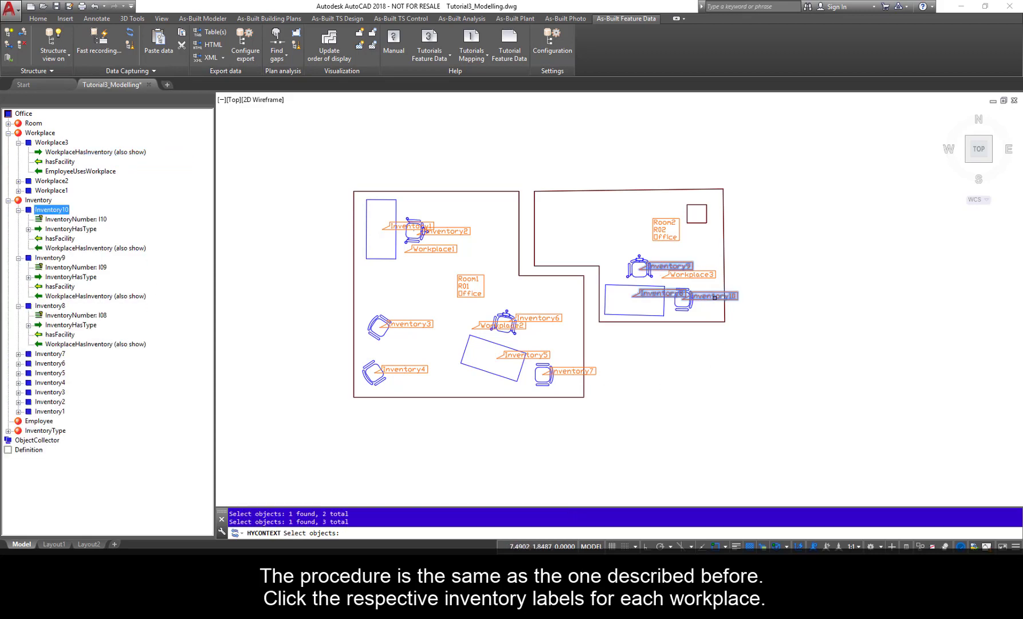
key("Return")
Link Workplace1 through WorkplaceHasInventory with Inventory2 and Inventory1, using their labels in the drawing
double_click(39, 133)
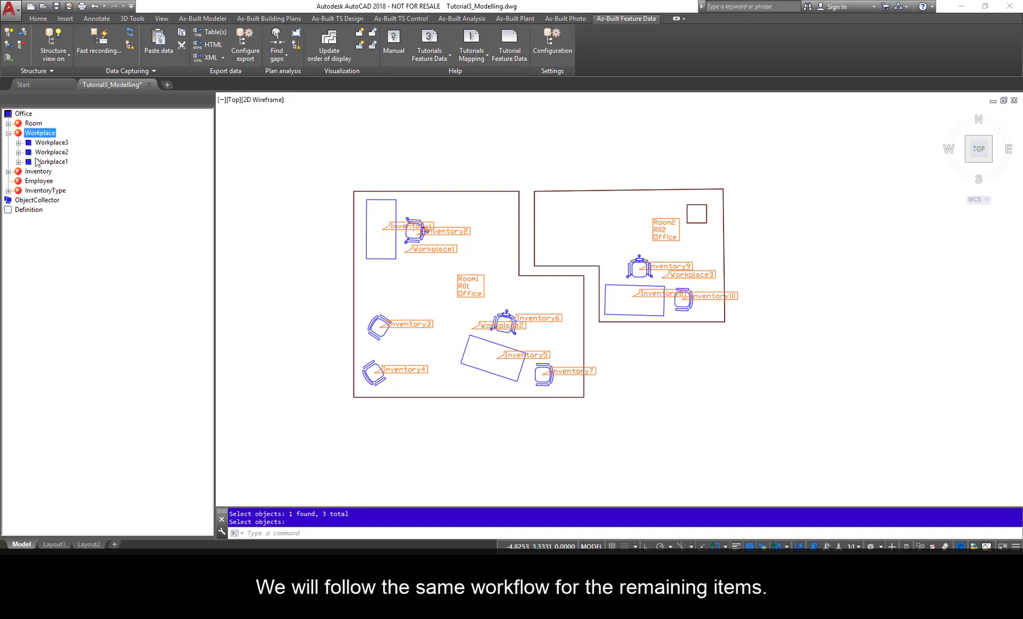
left_click(18, 162)
right_click(109, 171)
left_click(140, 176)
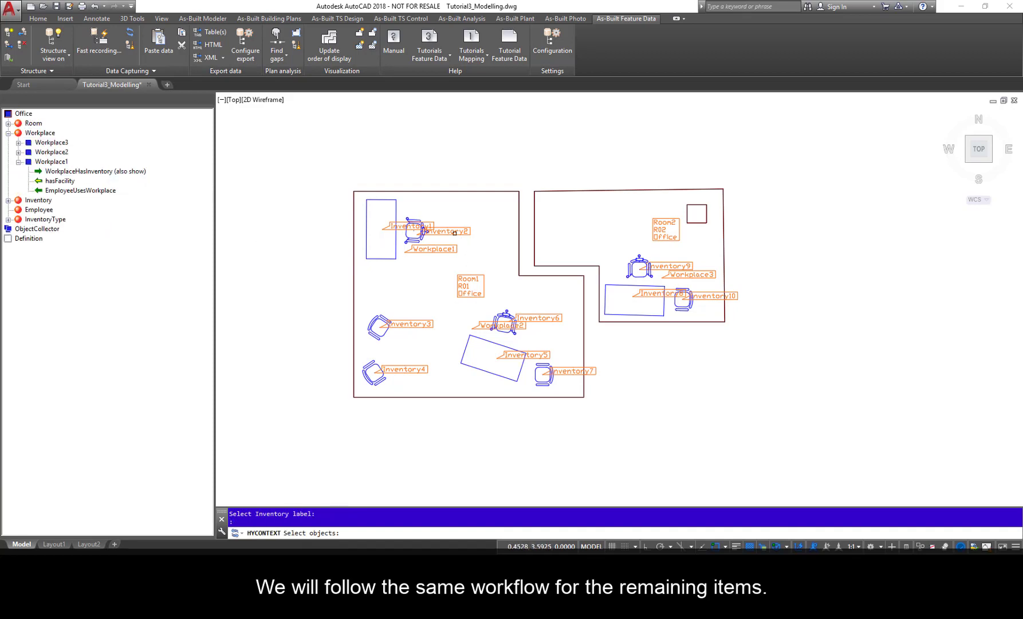
left_click(444, 230)
left_click(409, 225)
key("Return")
Link Workplace2 through WorkplaceHasInventory with Inventory7, Inventory6, Inventory5, Inventory3 and Inventory4, using their labels in the drawing
double_click(39, 133)
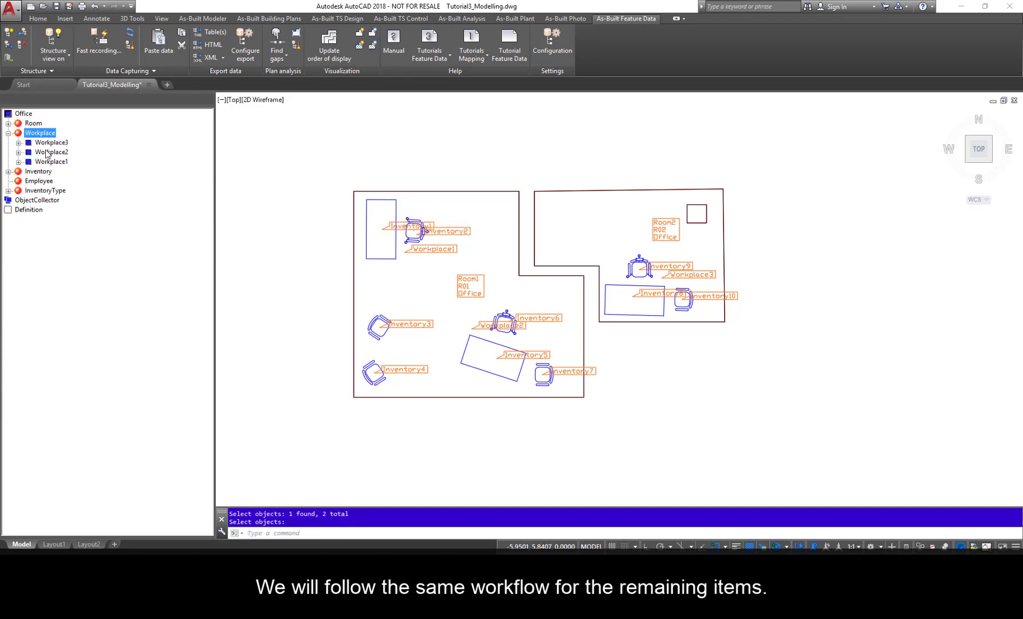
left_click(18, 151)
right_click(81, 161)
left_click(112, 166)
left_click(566, 372)
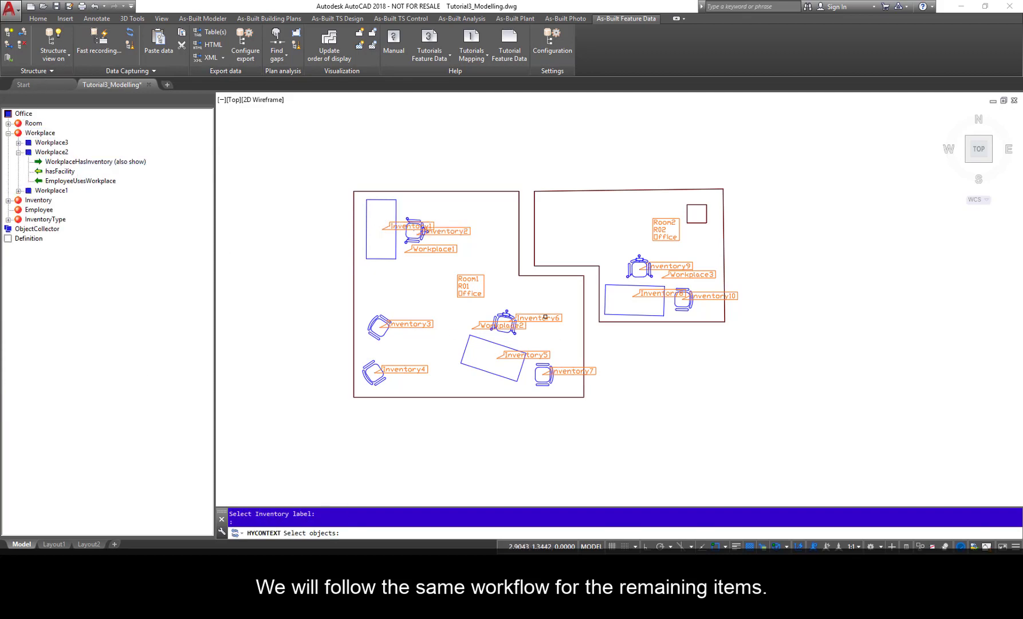
left_click(539, 318)
left_click(526, 354)
left_click(410, 323)
left_click(405, 369)
key("Return")
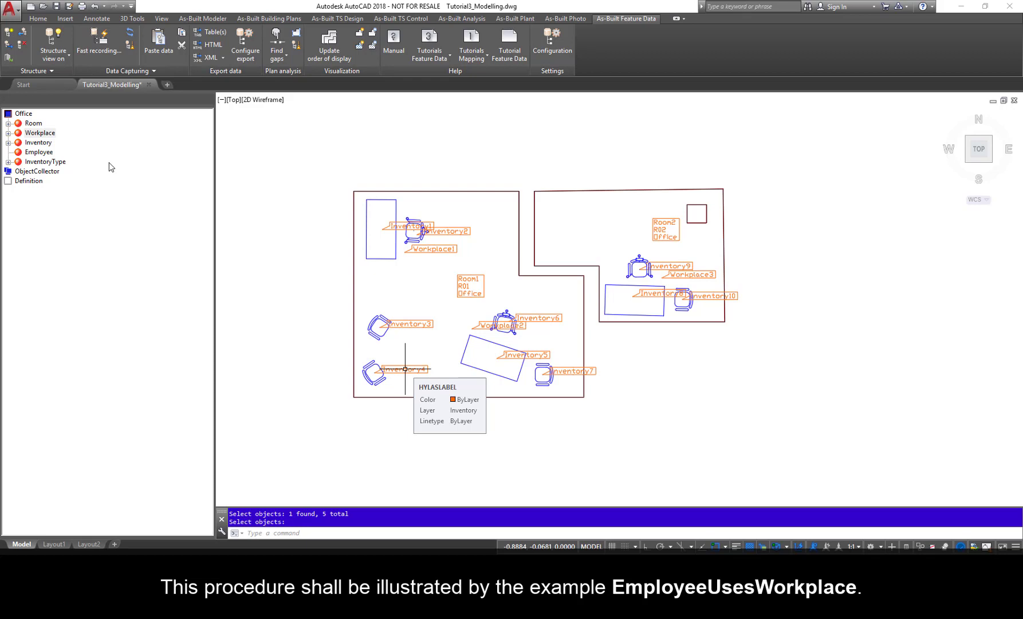
Add a new employee linked to Workplace1 through EmployeeUsesWorkplace and enter the first employee's name
double_click(40, 133)
left_click(19, 162)
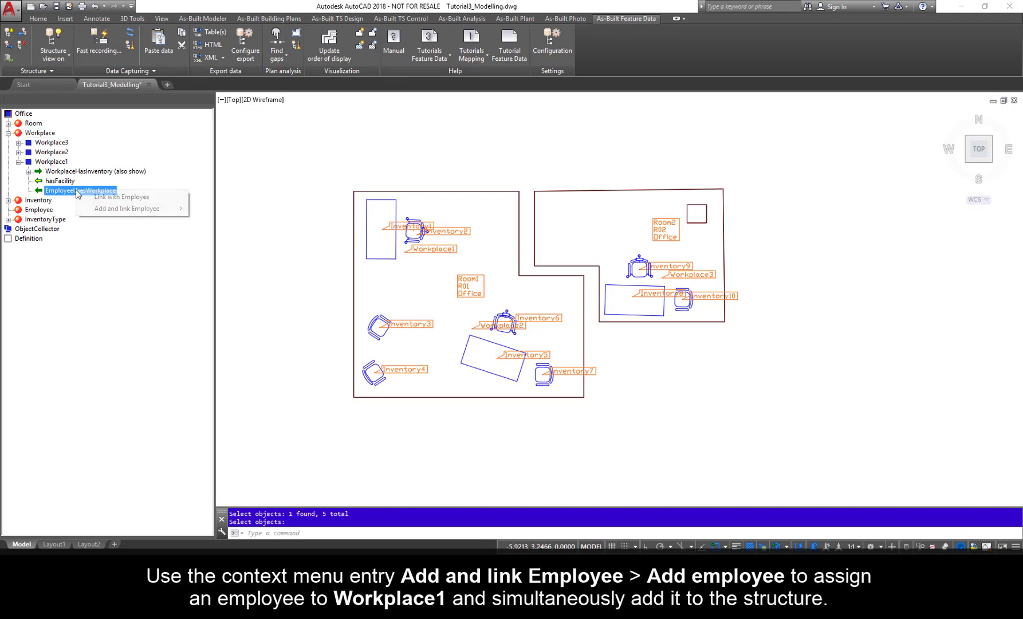
right_click(76, 192)
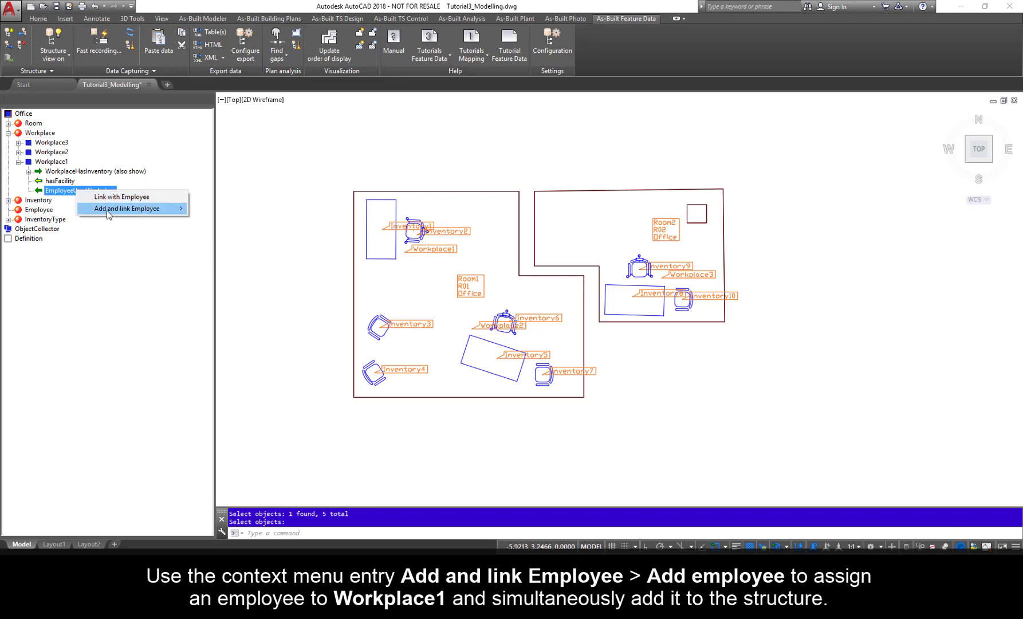
mouse_move(107, 210)
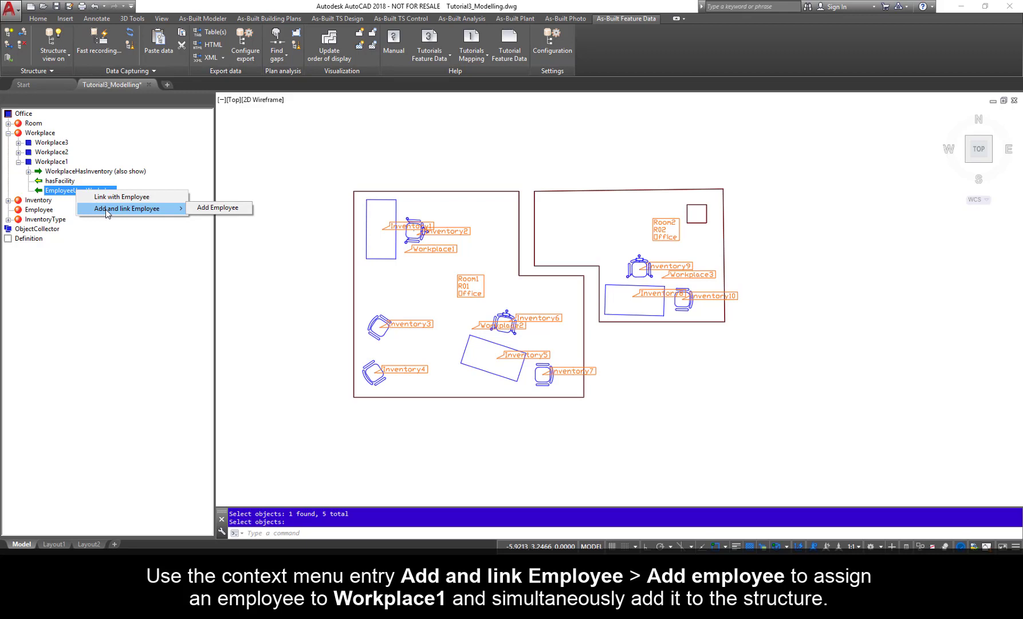
left_click(234, 208)
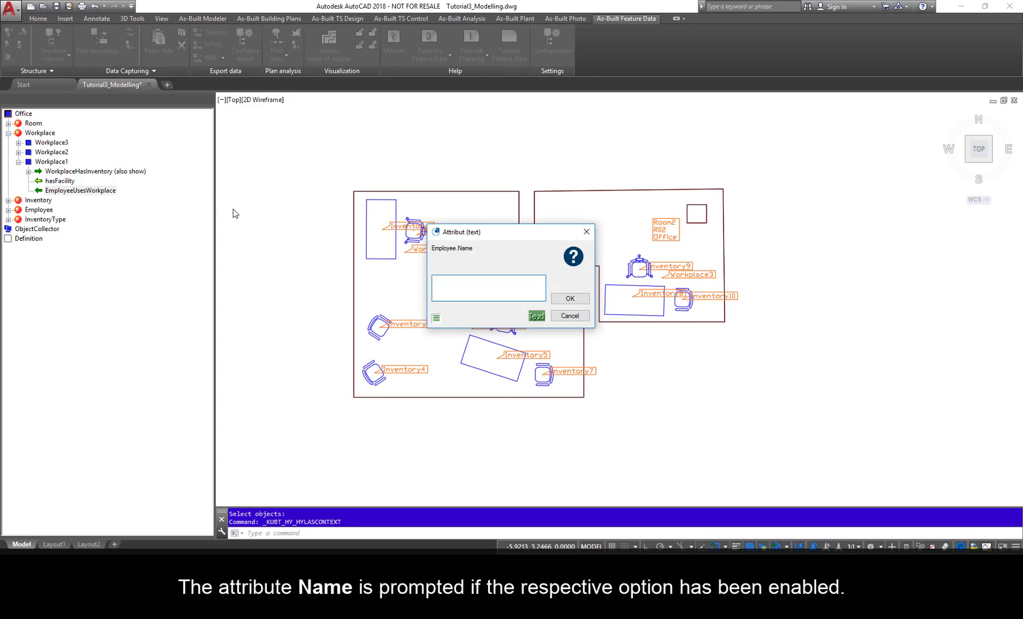
type("Mrs.D")
type("iligent")
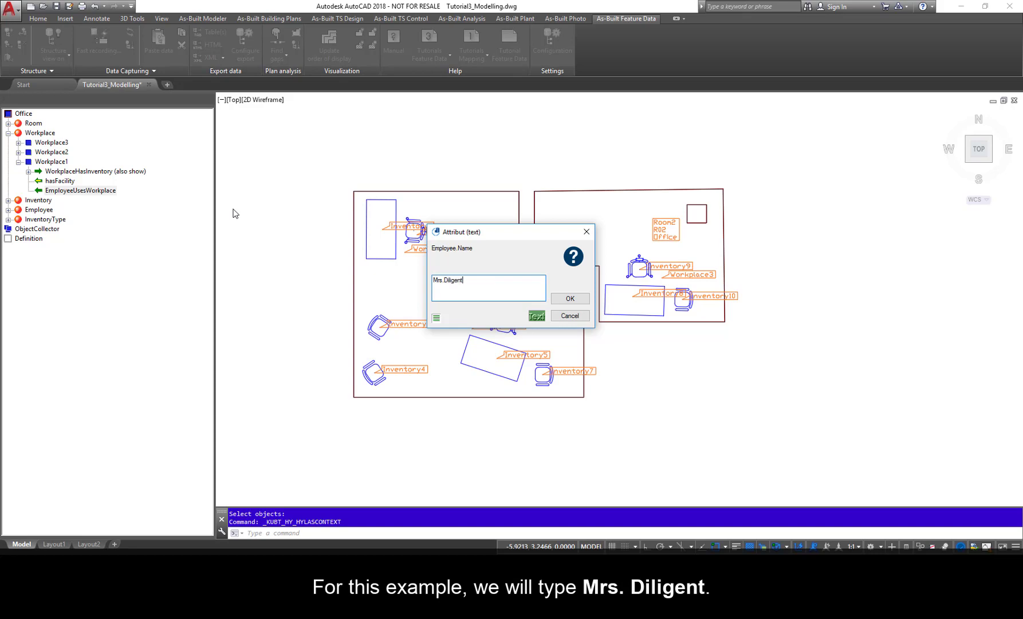
left_click(570, 299)
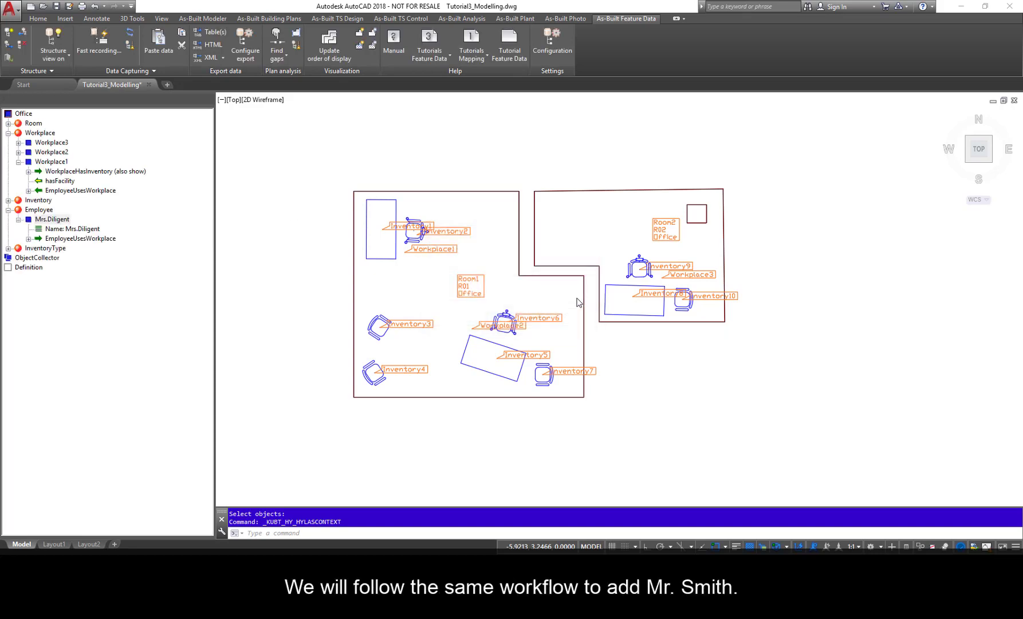
Add a new employee linked to Workplace2 through EmployeeUsesWorkplace and enter the second employee's name
left_click(18, 152)
right_click(81, 180)
left_click(229, 200)
type("Mr. Smith")
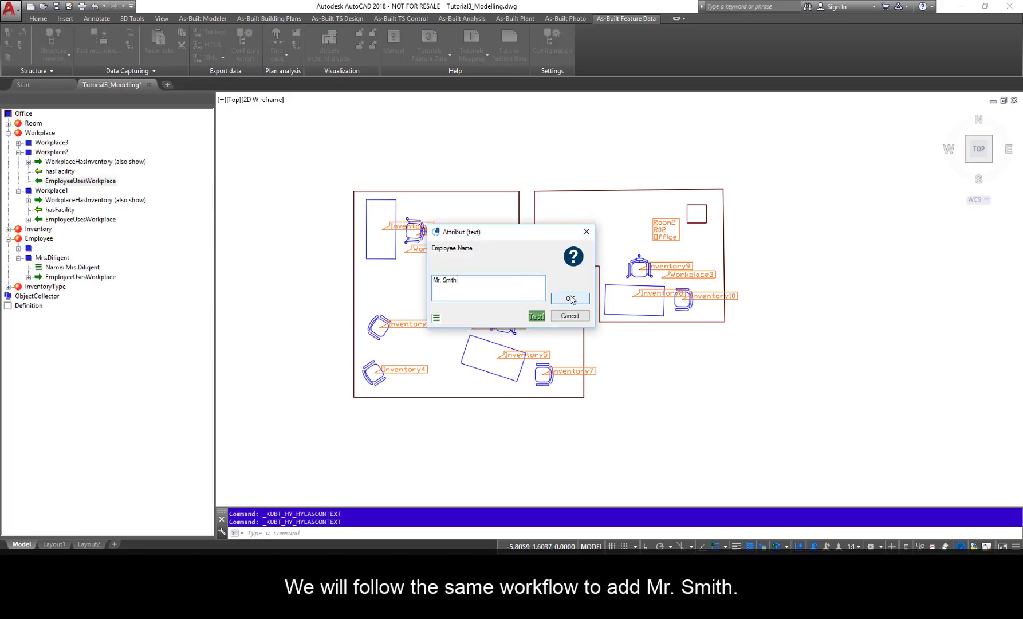
left_click(570, 298)
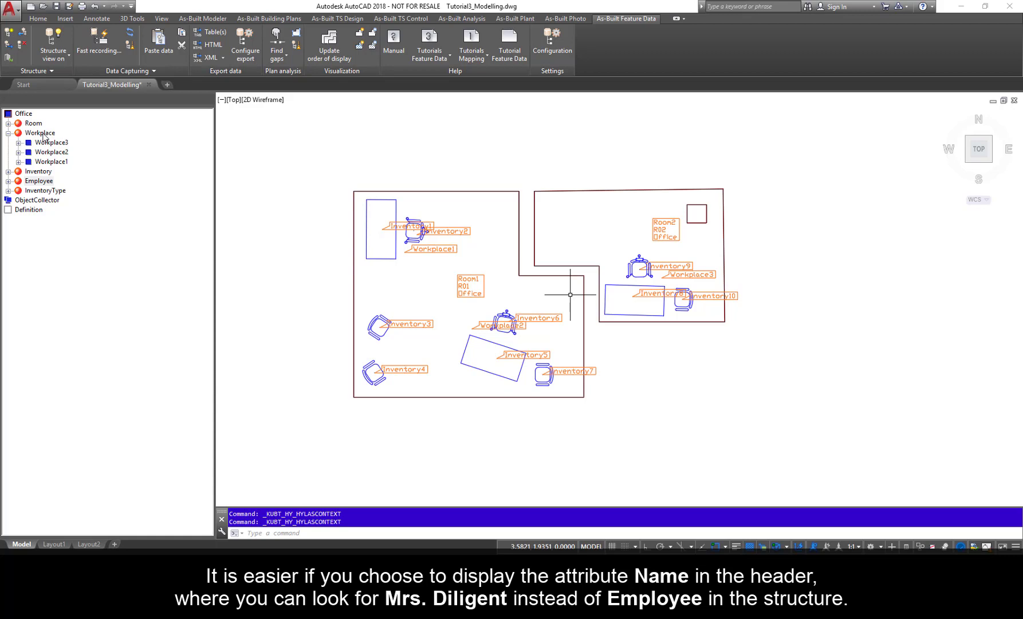
Show the Name attribute in the header of the Employee objects, using Employee2
double_click(39, 180)
left_click(18, 190)
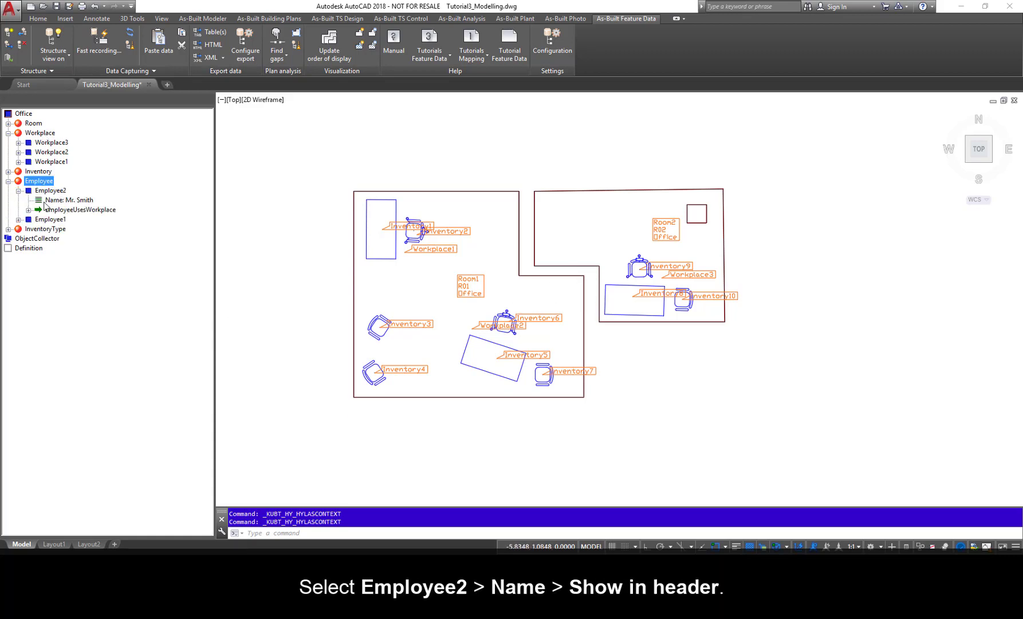
right_click(46, 201)
left_click(114, 221)
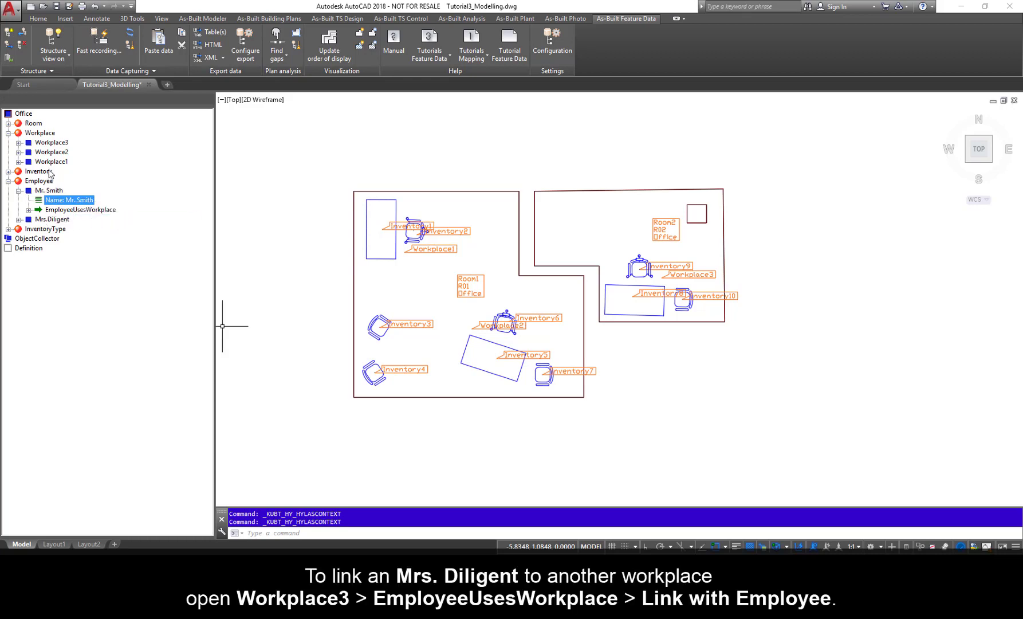
Link Workplace3 through EmployeeUsesWorkplace with the employee already assigned to Workplace1, picked in the structure, and check the employee under both workplaces
left_click(19, 143)
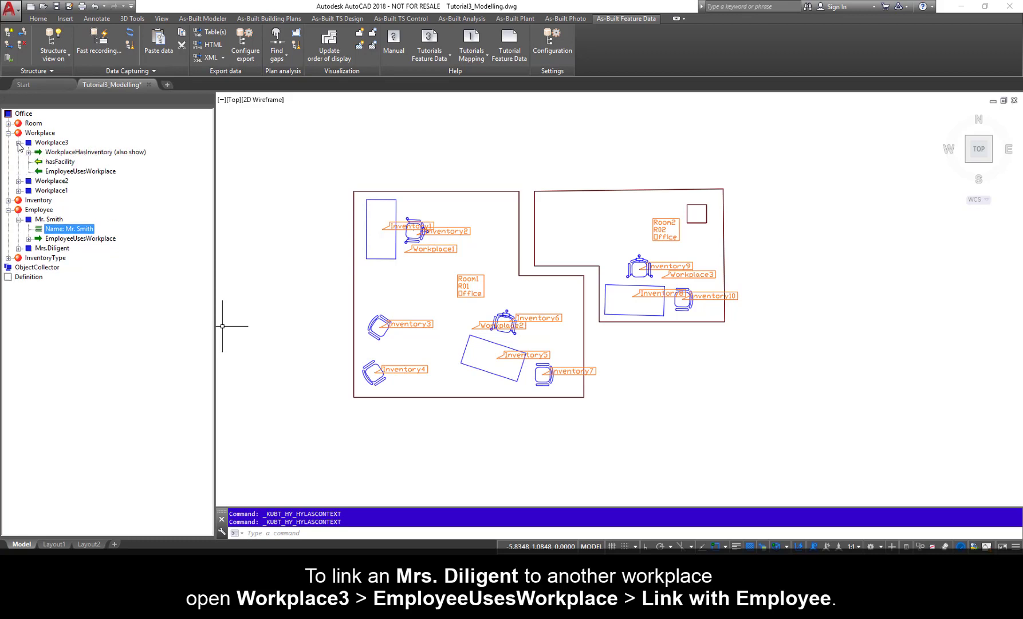
right_click(91, 172)
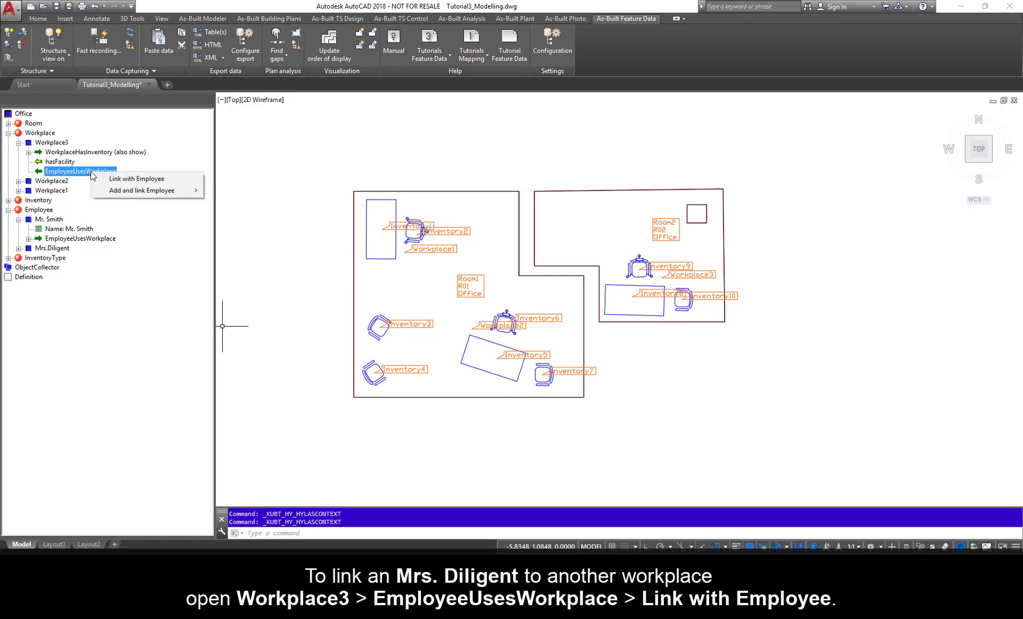
left_click(136, 180)
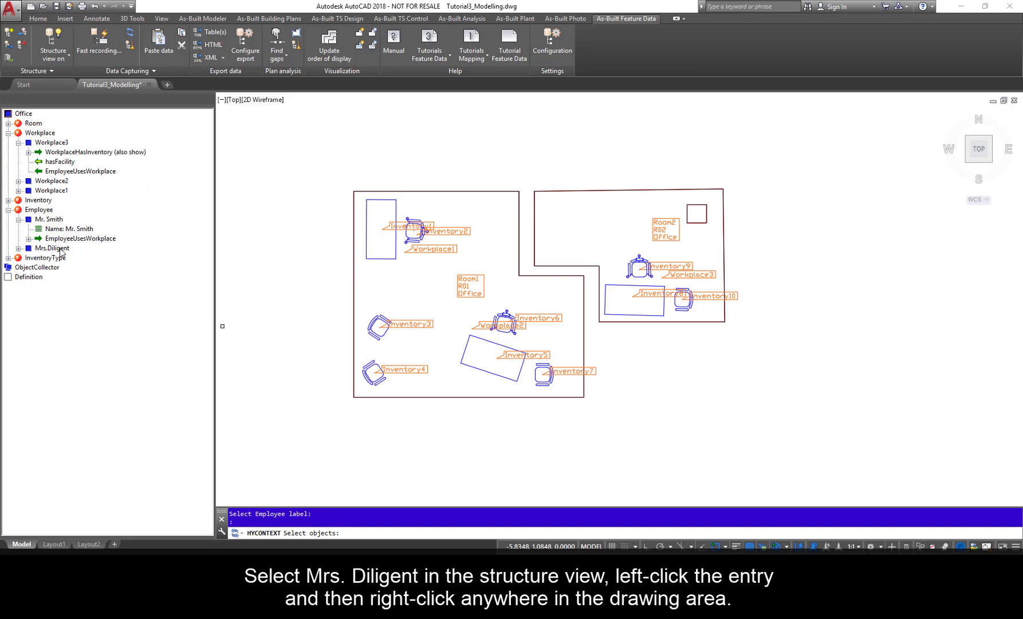
left_click(60, 248)
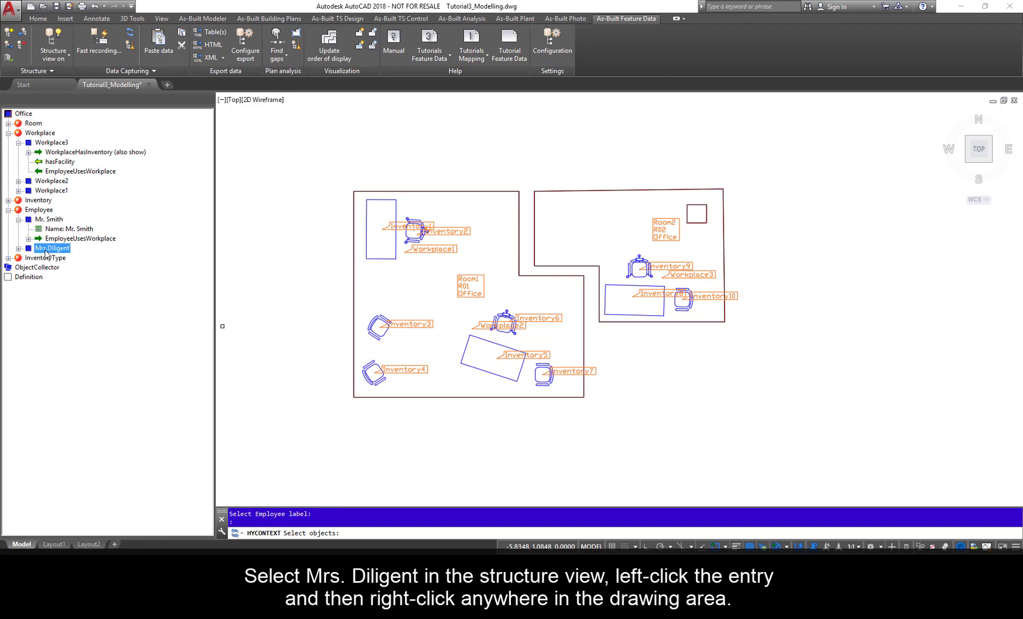
right_click(485, 255)
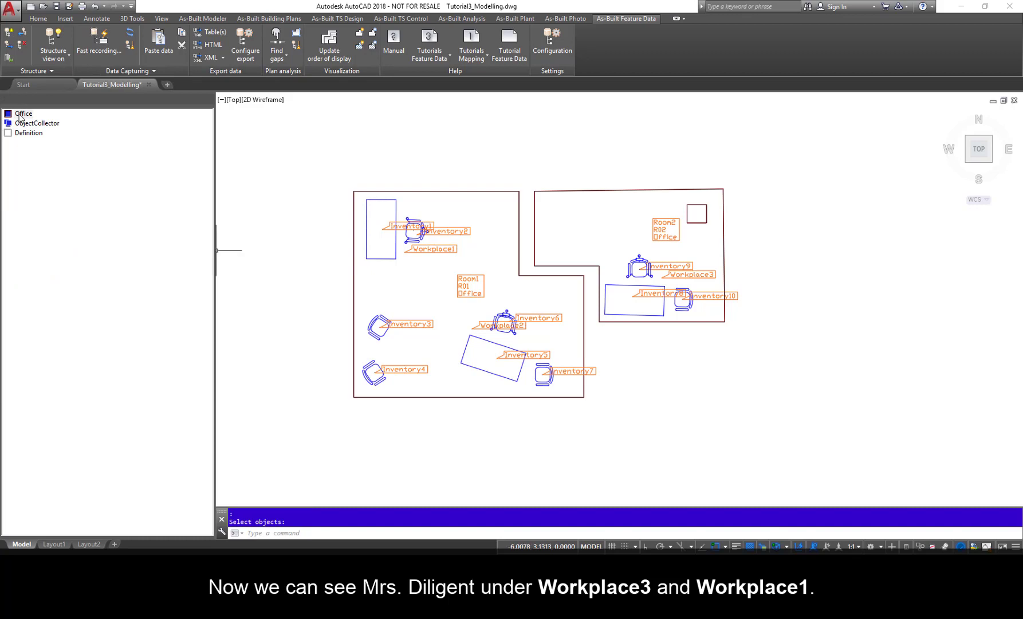
left_click(28, 171)
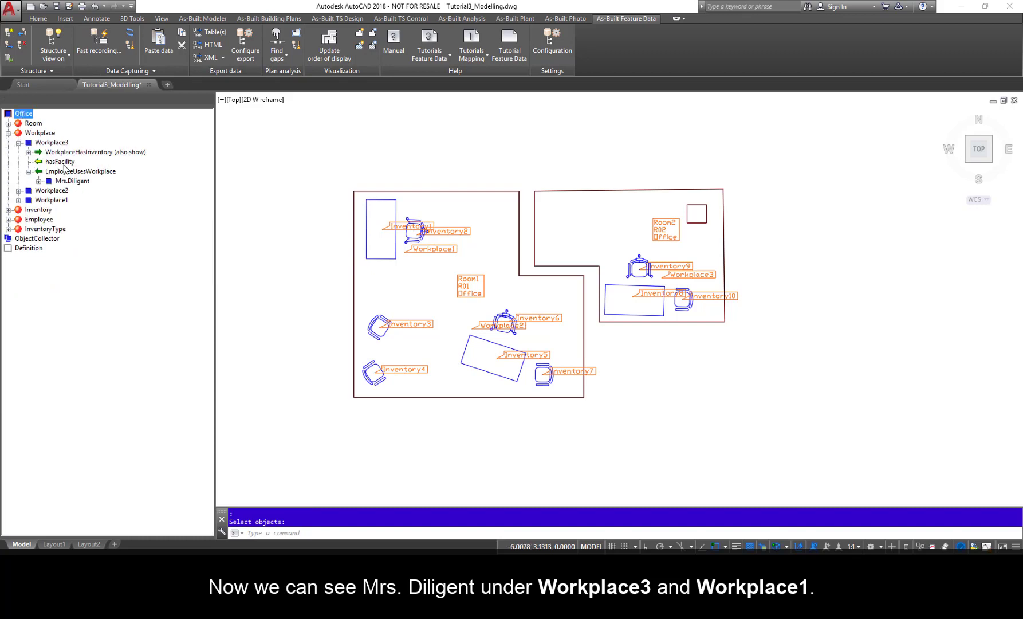
left_click(18, 200)
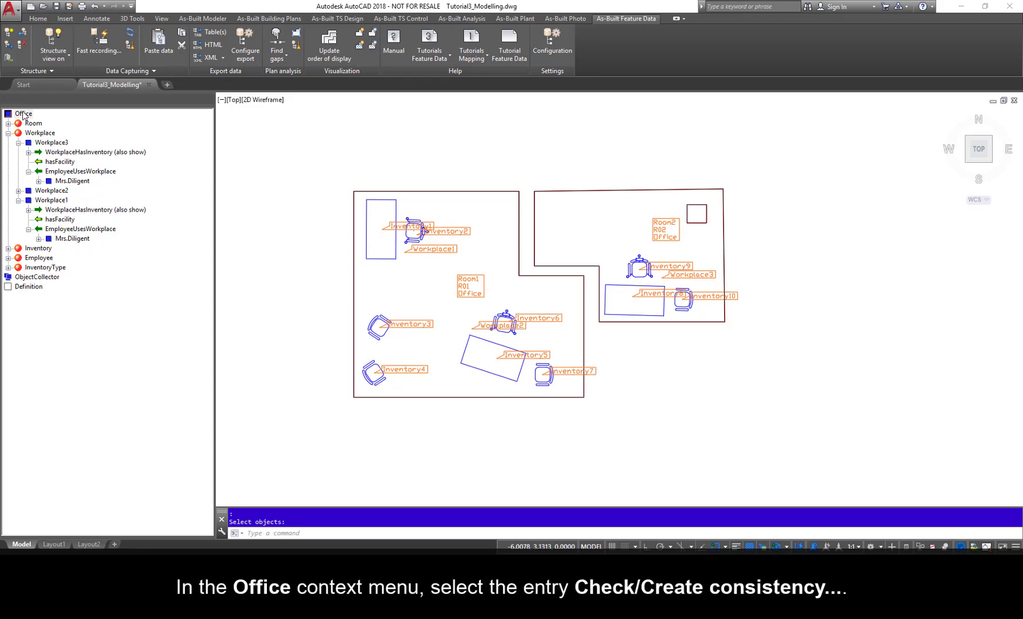
Run the consistency check on Office for links, cardinality, areas, curves and calculation attributes, and inspect the room linked to Workplace3 through hasFacility
right_click(23, 115)
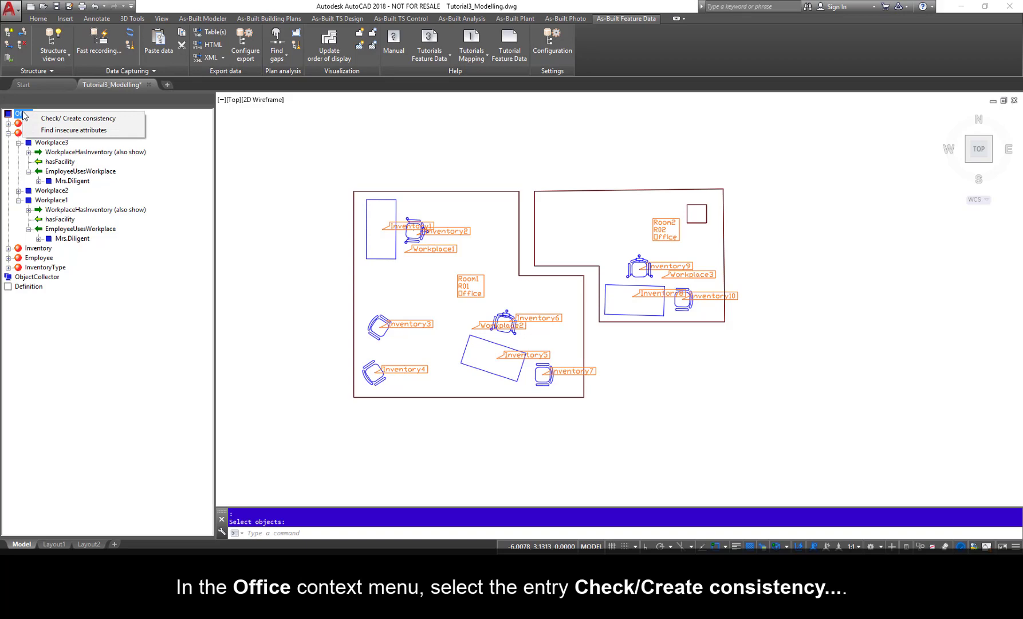
left_click(85, 119)
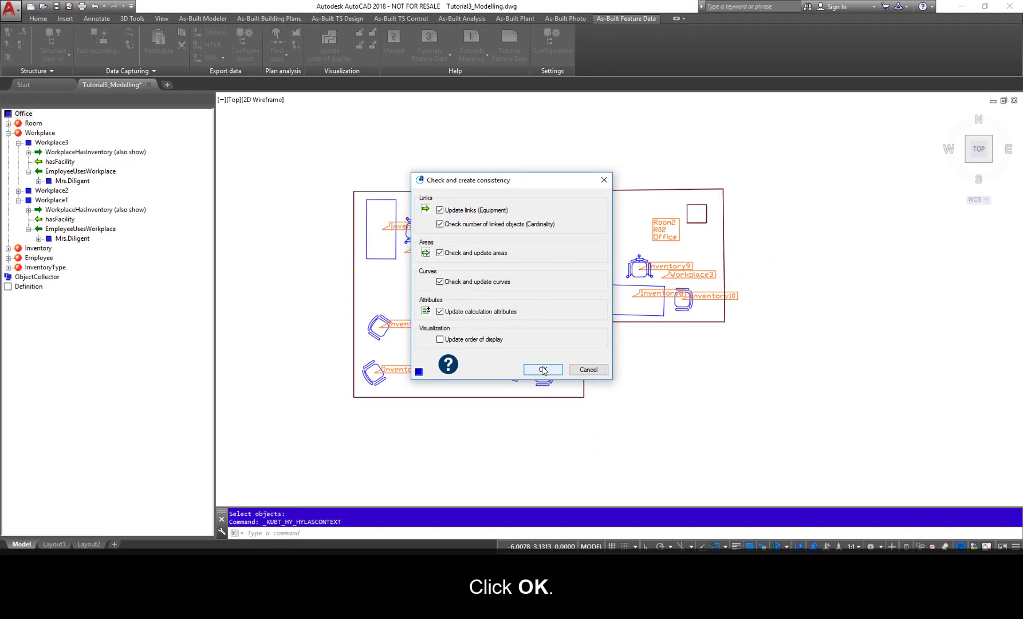
left_click(543, 369)
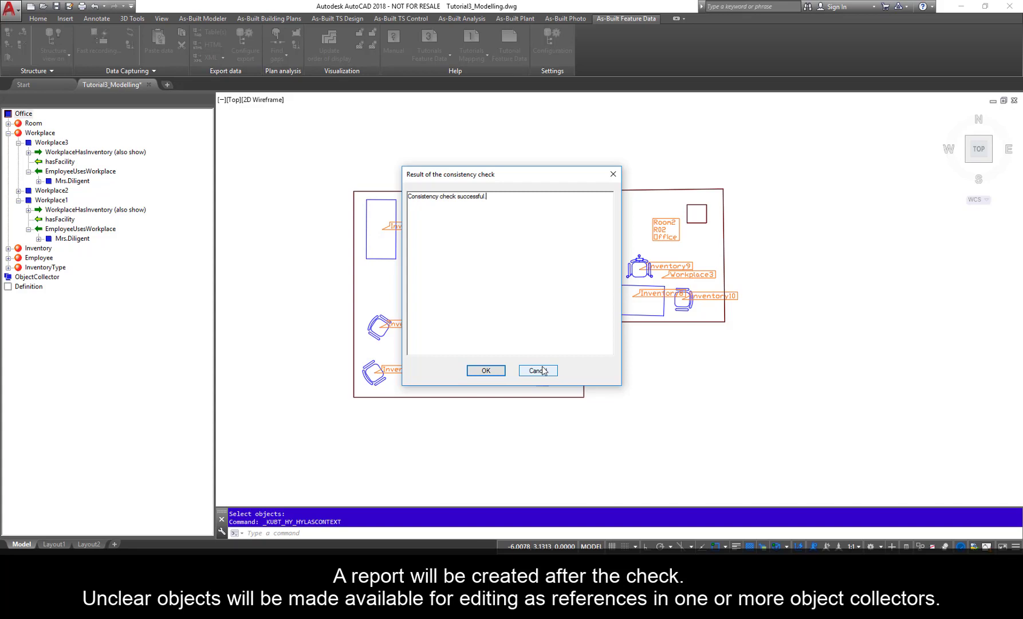
left_click(486, 370)
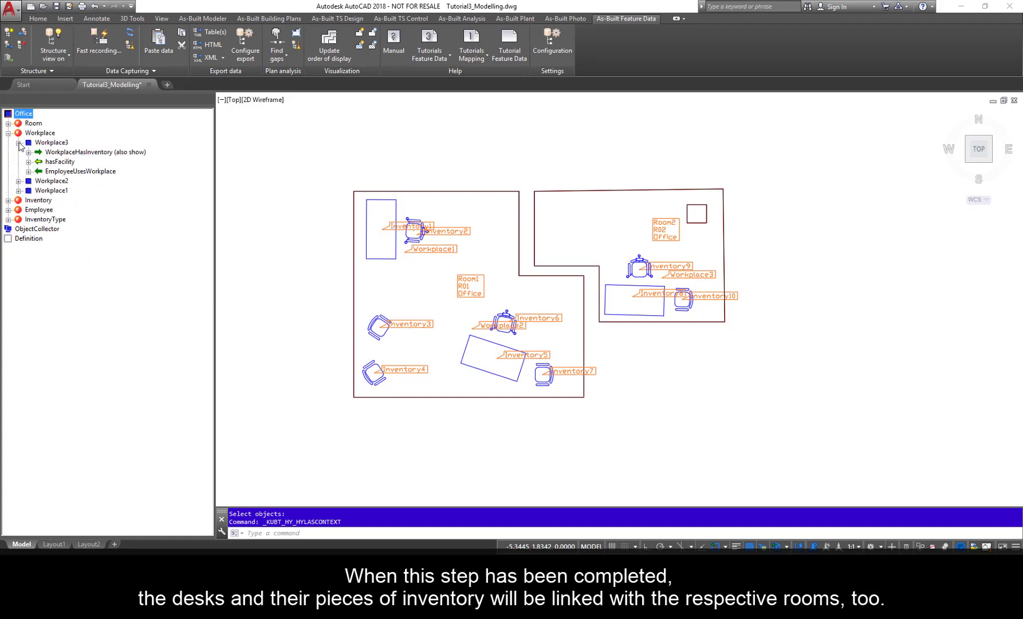
left_click(28, 162)
left_click(39, 171)
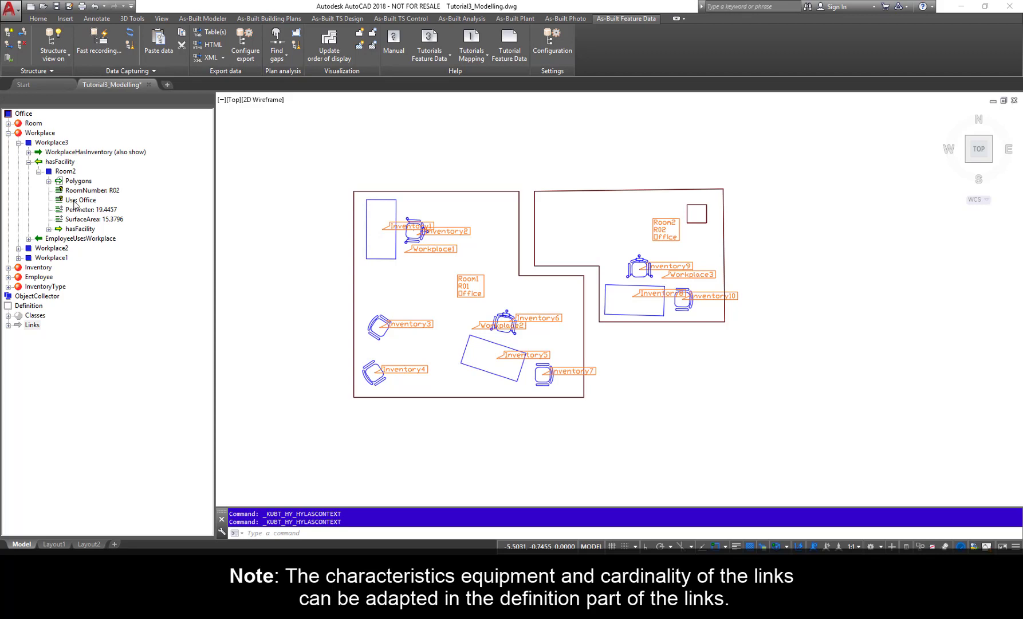
Review the equipment and cardinality properties in the configuration of the hasFacility link definition, and accept its settings
left_click(8, 325)
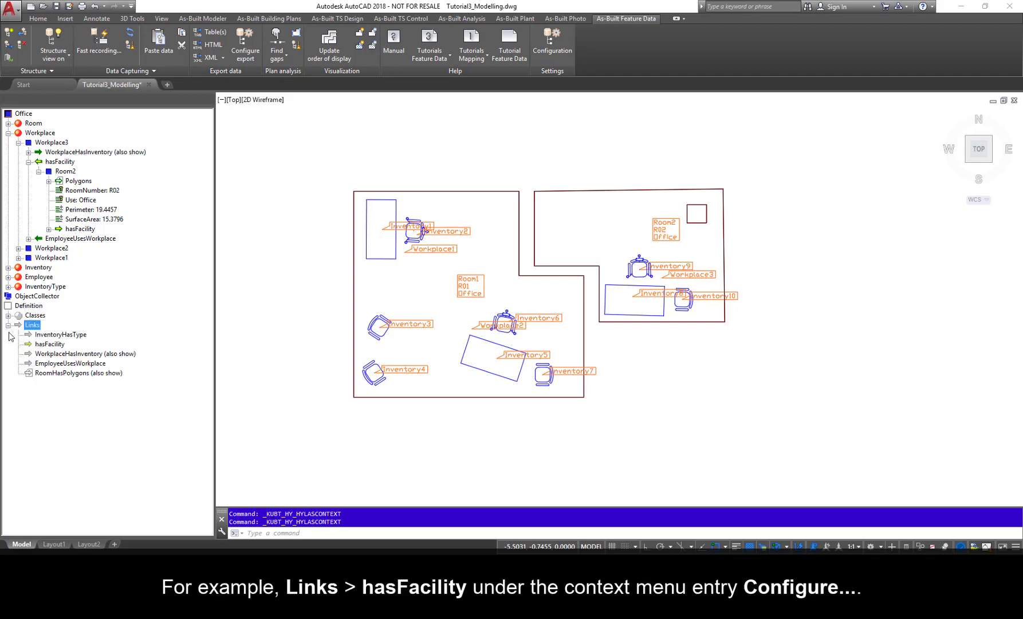
right_click(51, 346)
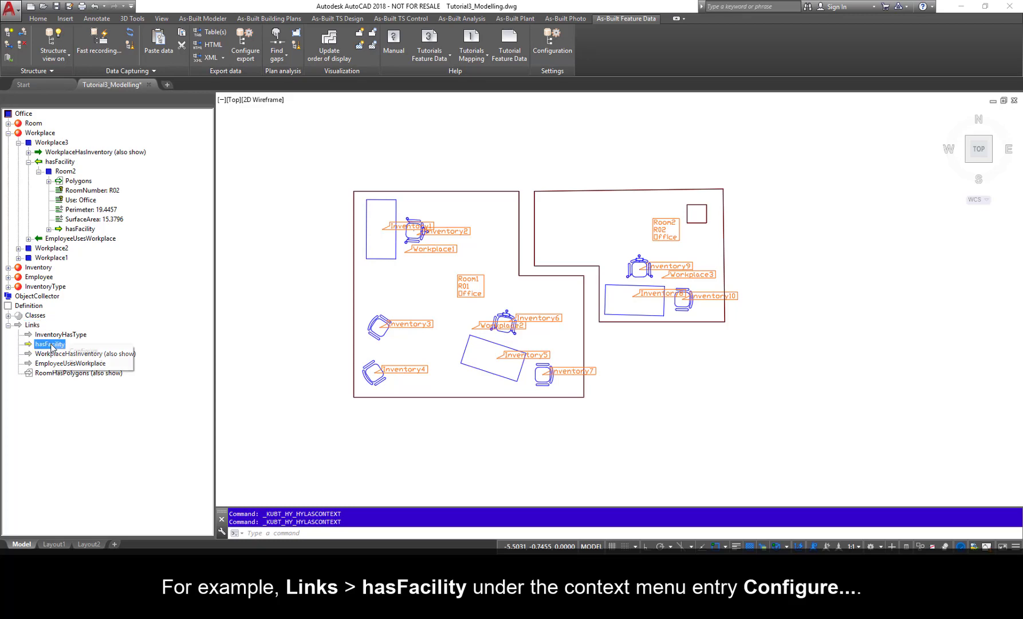
left_click(99, 352)
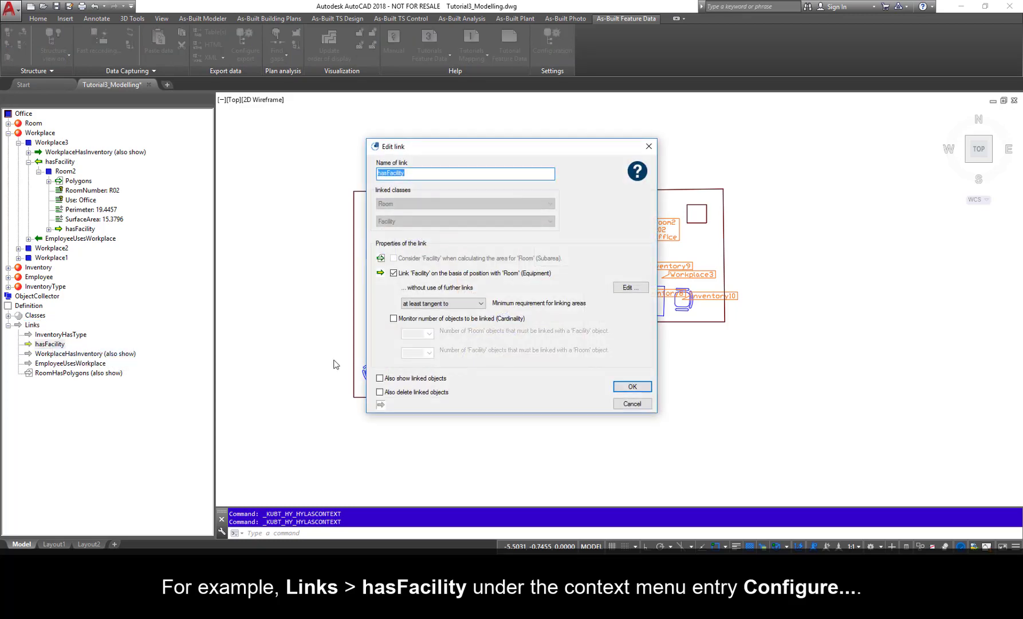
left_click(627, 388)
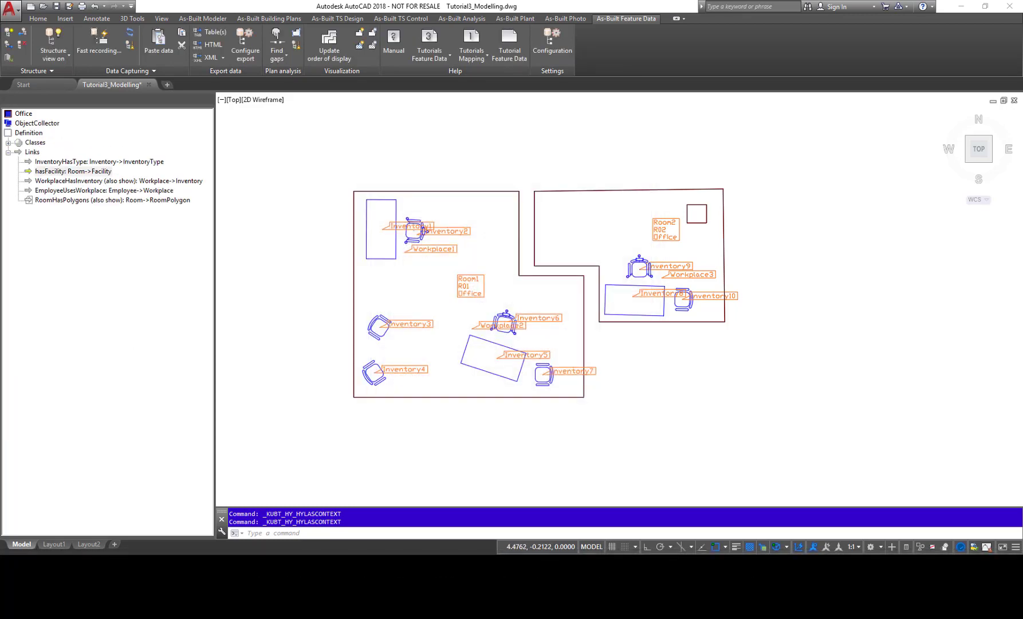